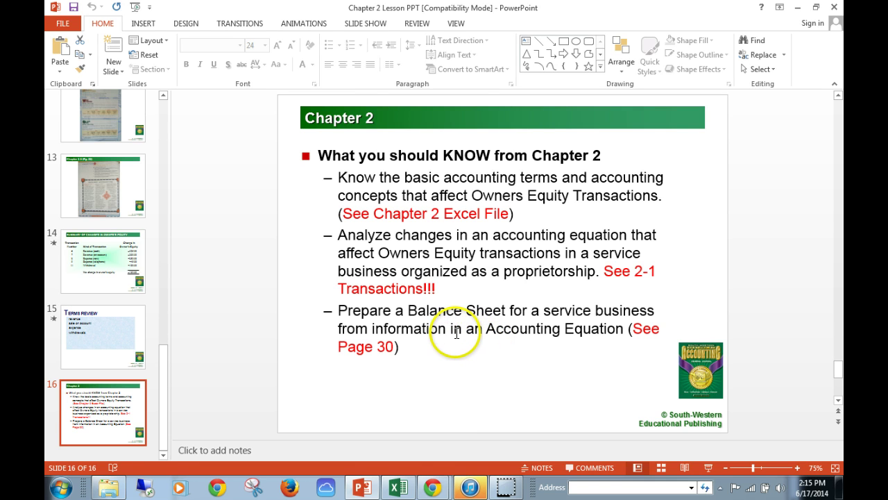
# - Switch to the Chapter 2 Lesson File workbook in Excel and open the App 2-1 sheet
pyautogui.click(397, 488)
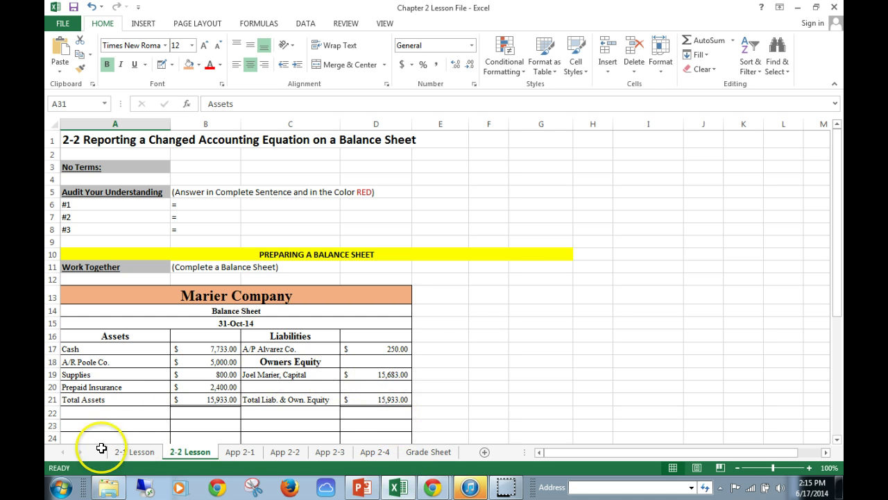
pyautogui.click(241, 452)
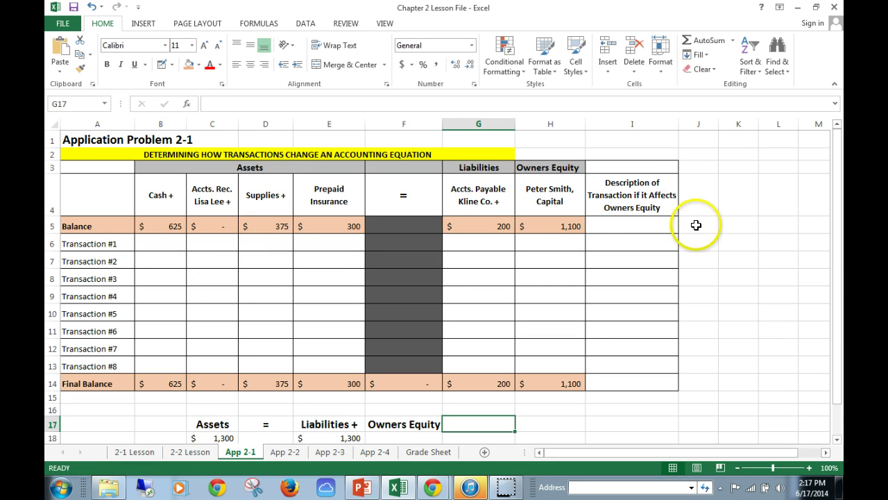
pyautogui.click(614, 247)
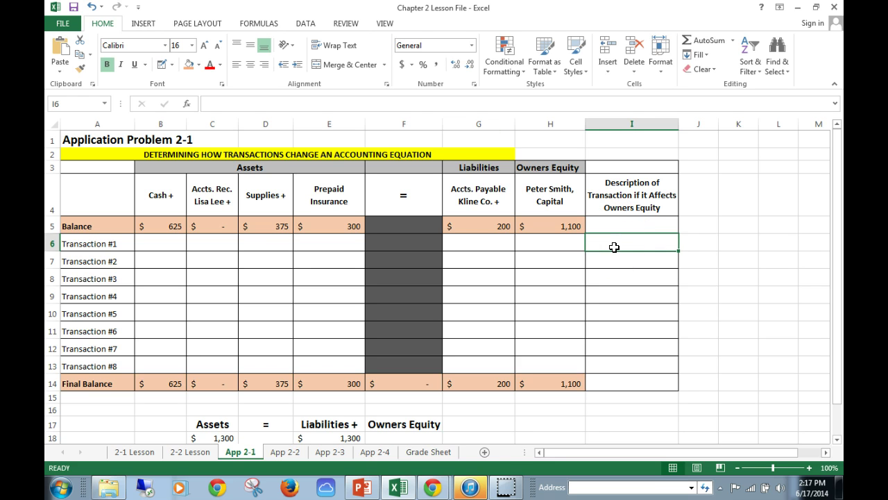
pyautogui.write('asdfas')
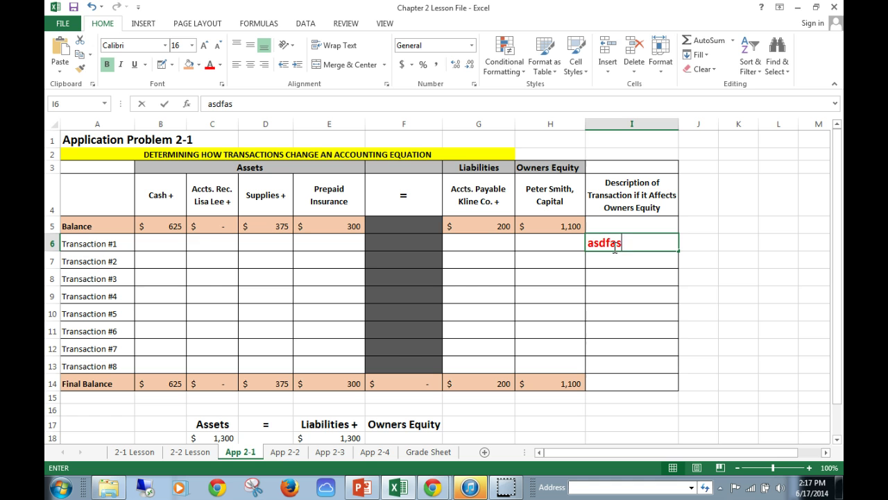
pyautogui.write('dfasdf')
pyautogui.press('BackSpace')
pyautogui.press('BackSpace')
pyautogui.press('BackSpace')
pyautogui.press('BackSpace')
pyautogui.press('BackSpace')
pyautogui.press('BackSpace')
pyautogui.press('BackSpace')
pyautogui.press('BackSpace')
pyautogui.press('BackSpace')
pyautogui.press('BackSpace')
pyautogui.press('BackSpace')
pyautogui.press('BackSpace')
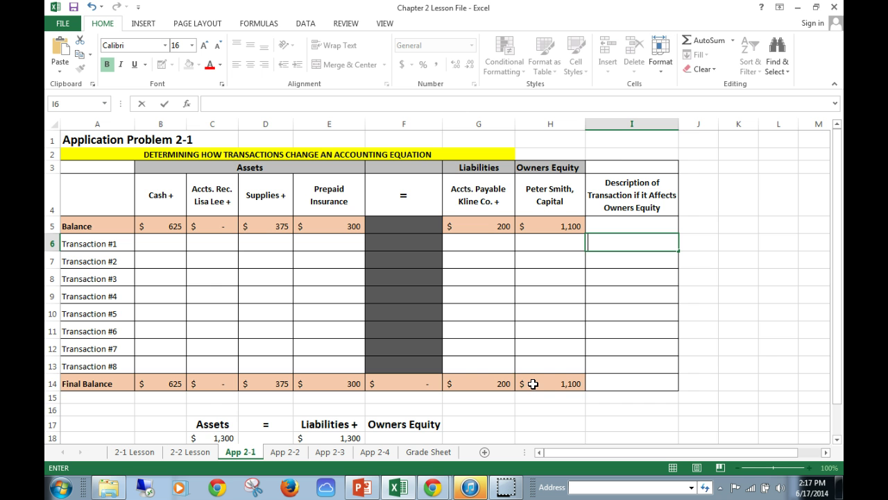
# - Examine the formulas behind the Assets and the Liabilities + Owners Equity totals below the table
pyautogui.scroll(-2, 486, 383)
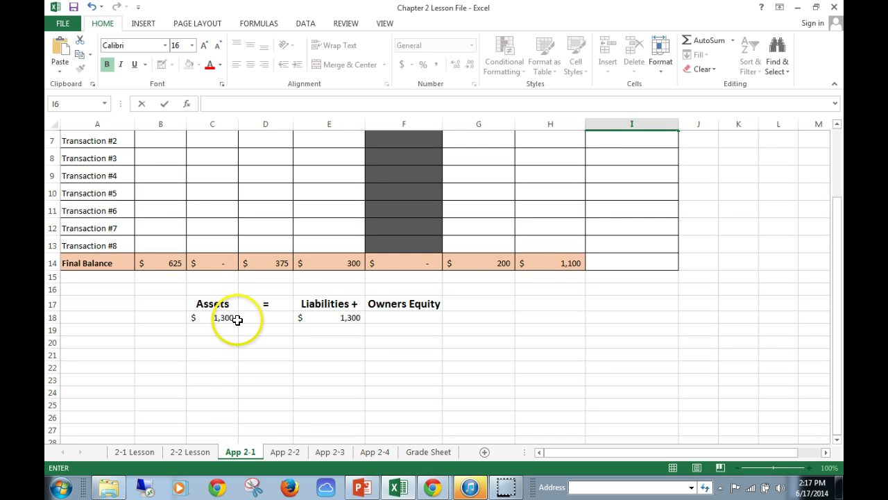
pyautogui.scroll(1, 179, 213)
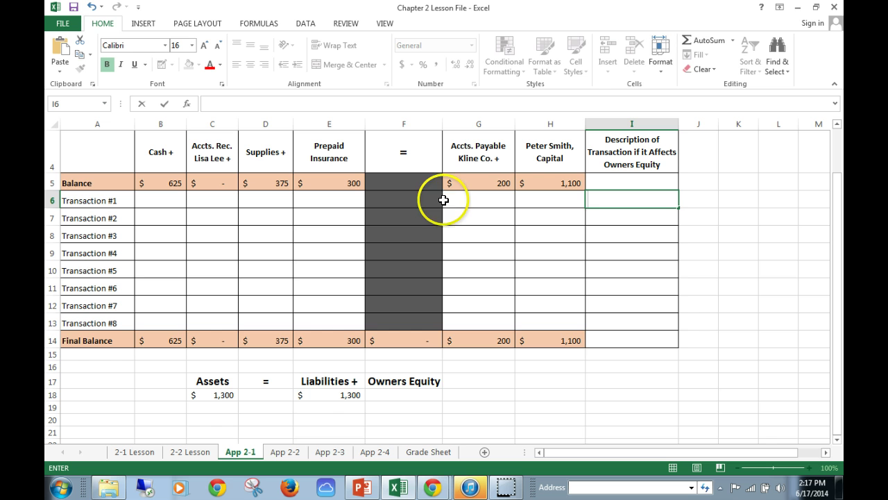
pyautogui.click(224, 394)
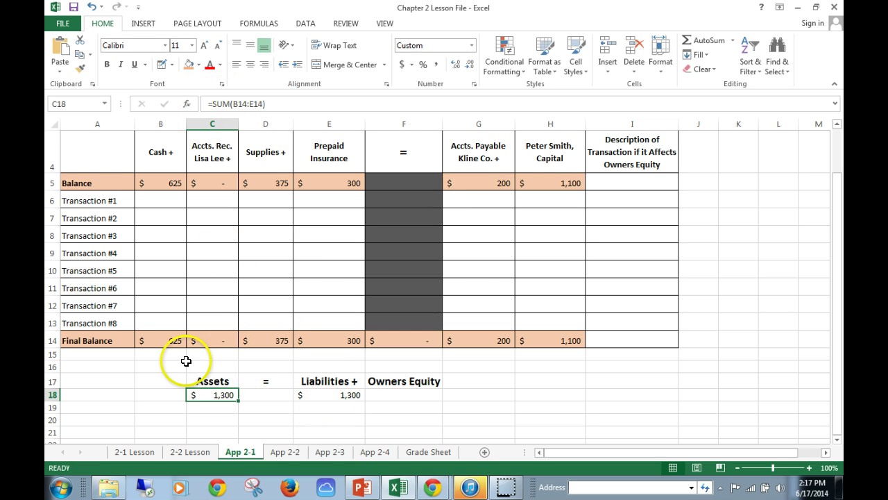
pyautogui.click(332, 397)
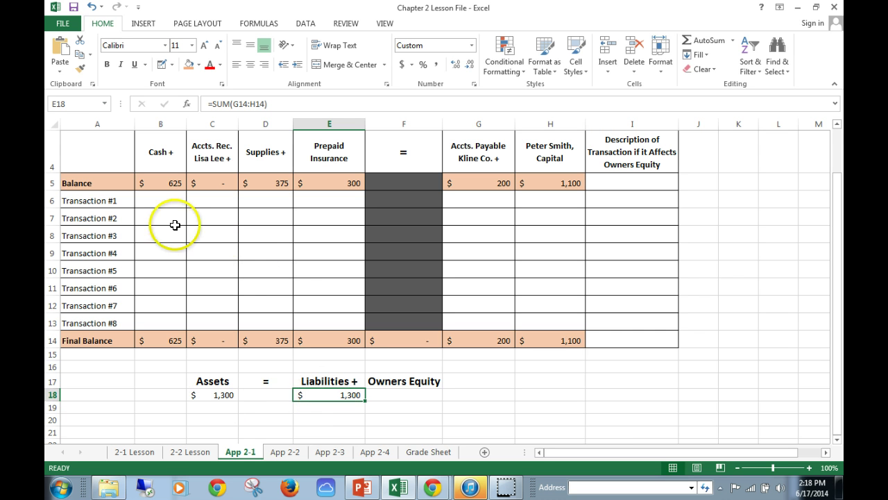
# - Record Transaction #1 as -300 in the Cash column and -300 in the owner's Capital column
pyautogui.click(159, 202)
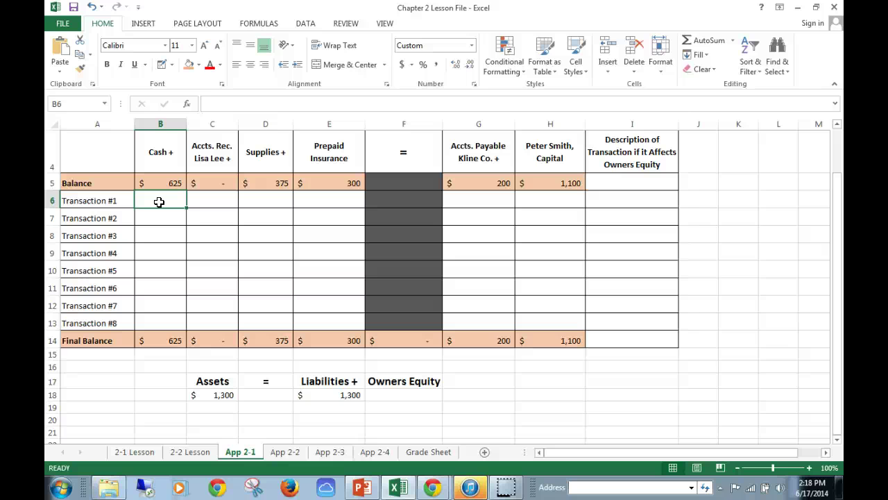
pyautogui.write('-300')
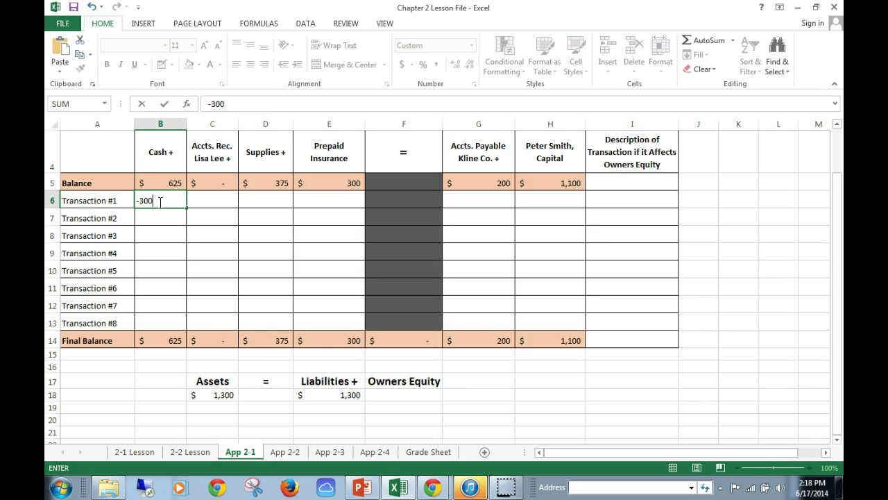
pyautogui.press('Tab')
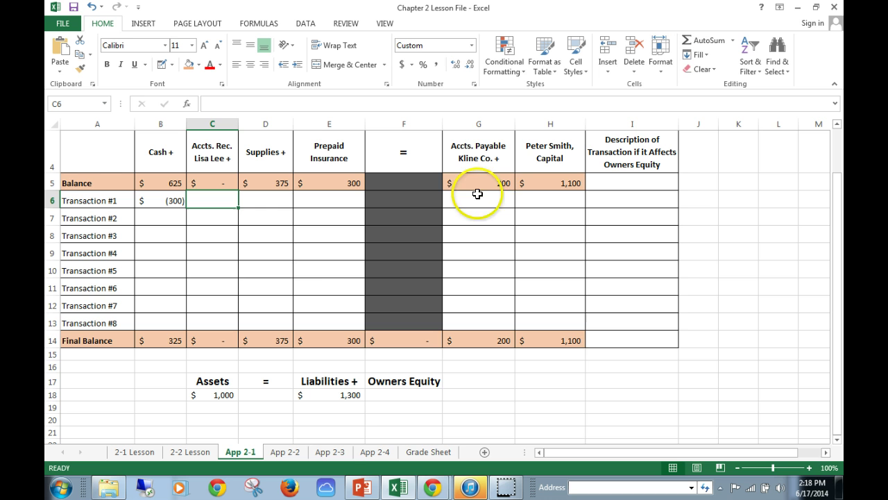
pyautogui.click(534, 200)
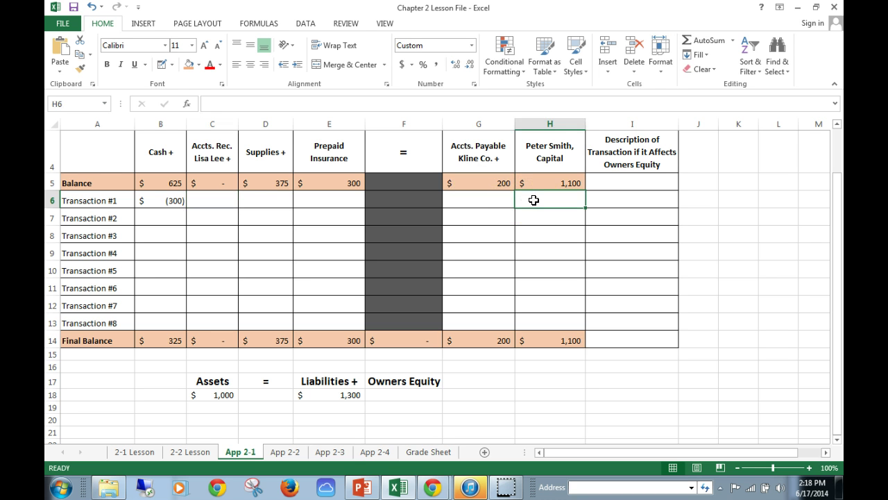
pyautogui.write('-')
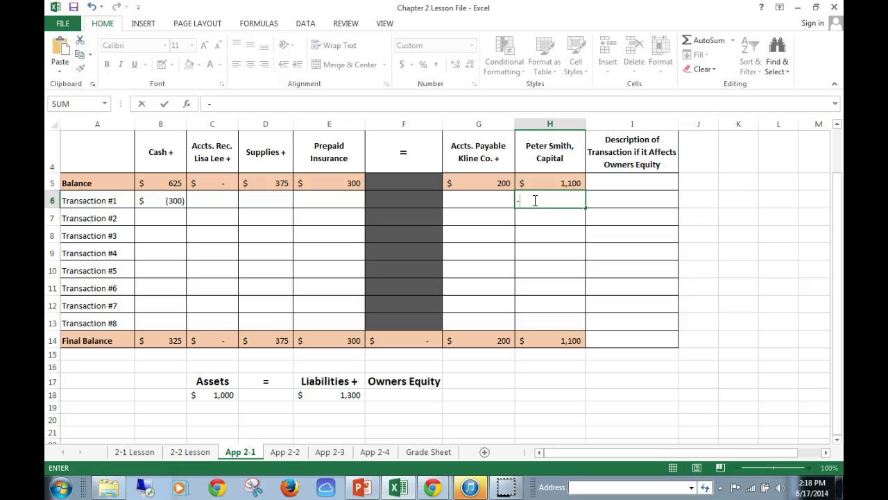
pyautogui.write('300')
pyautogui.press('Tab')
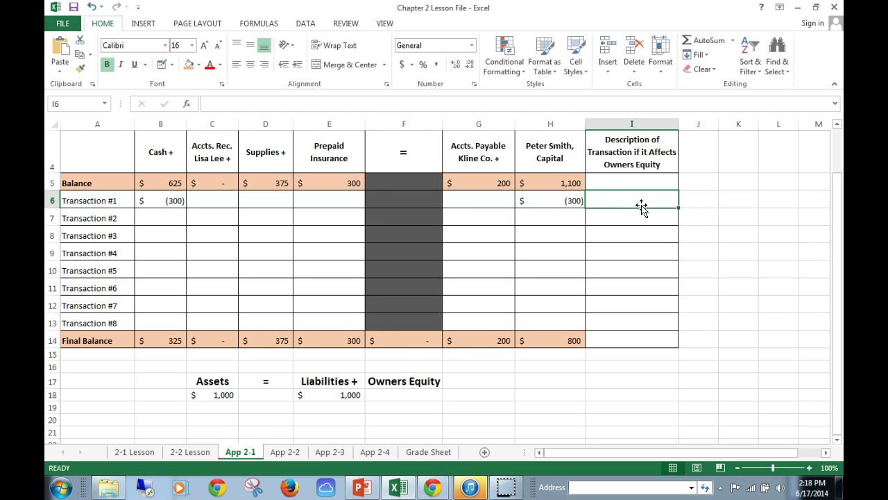
# - Describe Transaction #1 as Expense in the owners equity description column
pyautogui.write('Expen')
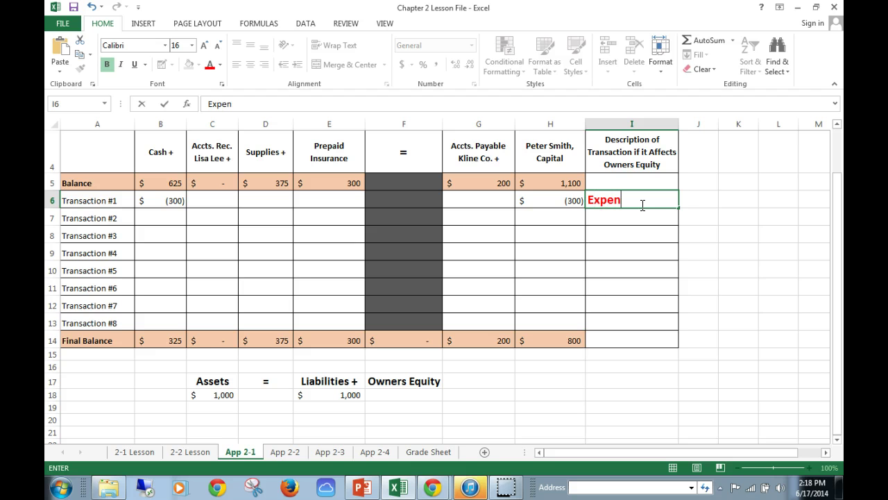
pyautogui.write('se')
pyautogui.press('Return')
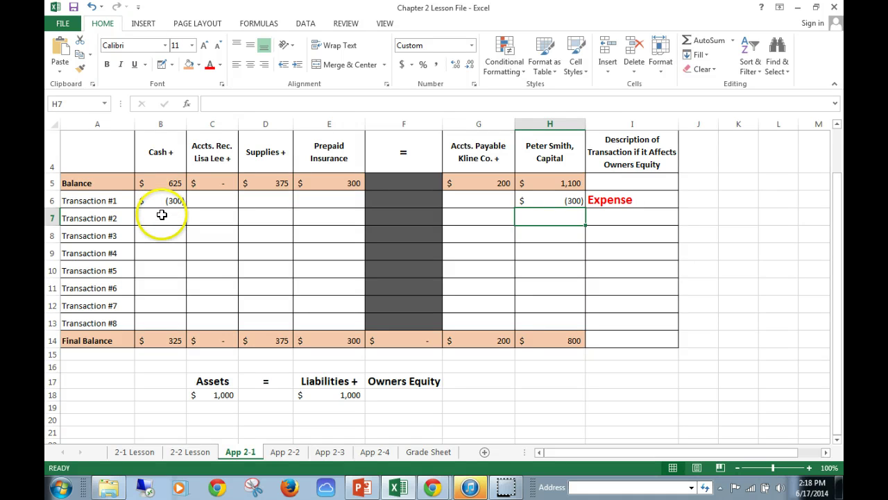
# - Record Transaction #2 as -150 in the Cash column and -150 in the owner's Capital column
pyautogui.click(162, 216)
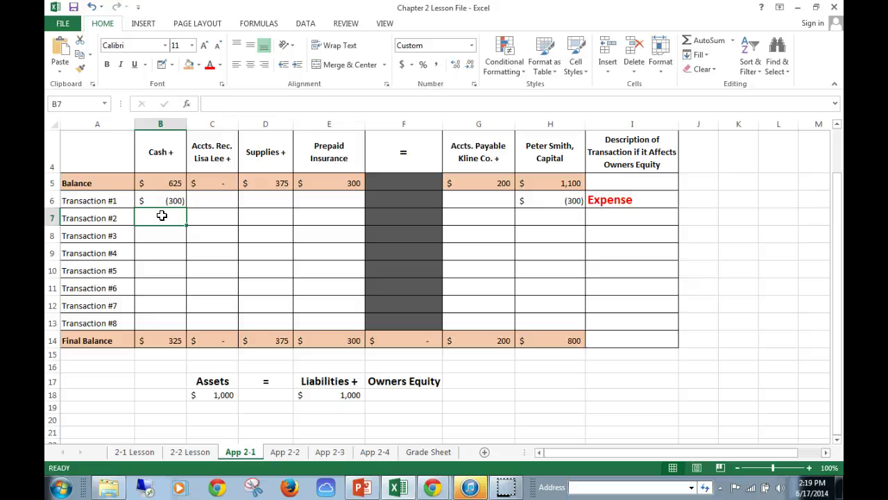
pyautogui.write('-150')
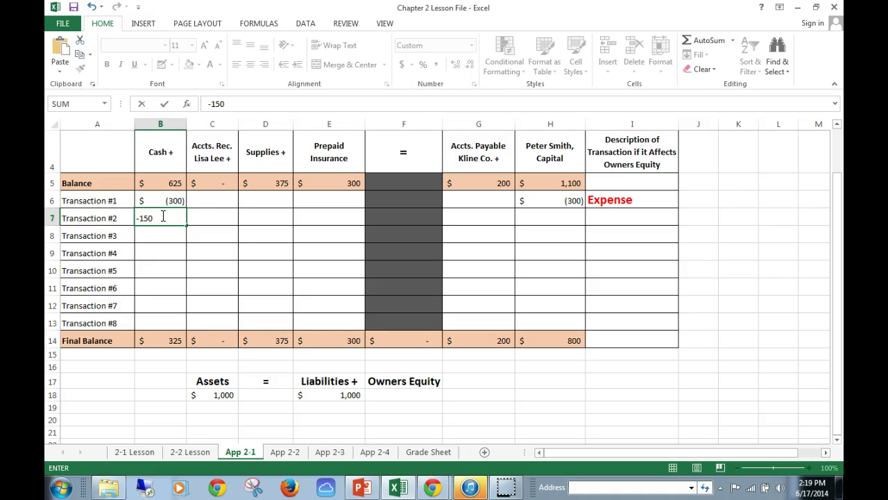
pyautogui.press('Tab')
pyautogui.press('Tab')
pyautogui.press('Tab')
pyautogui.press('Tab')
pyautogui.press('Tab')
pyautogui.press('Tab')
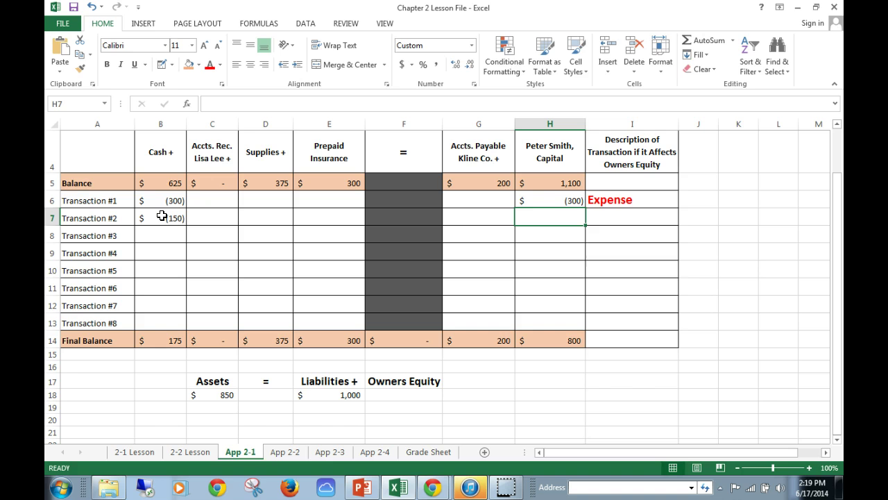
pyautogui.write('-1')
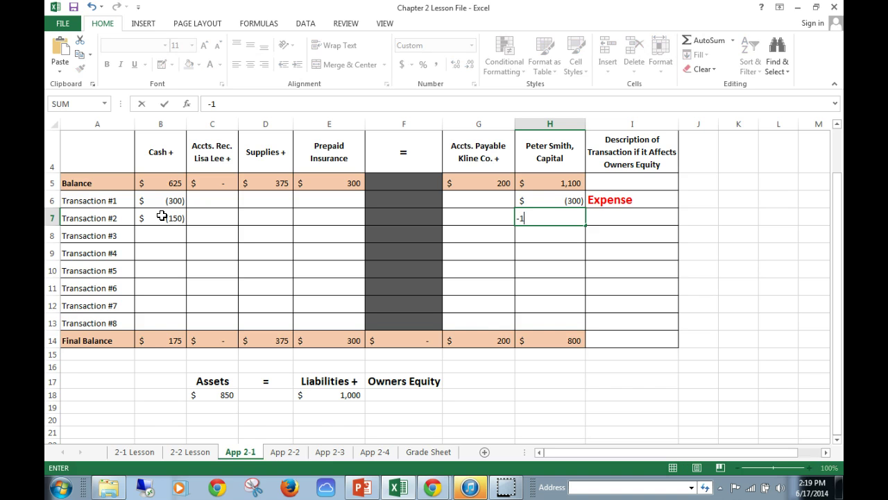
pyautogui.write('50')
pyautogui.press('Tab')
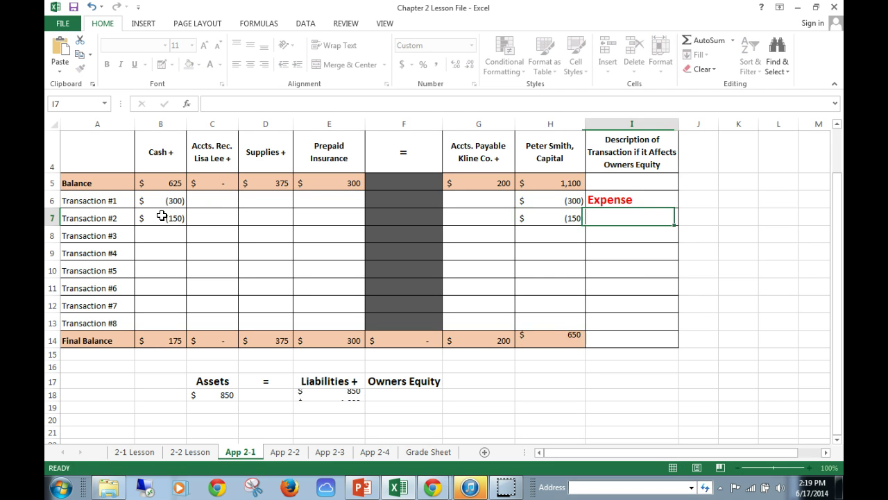
# - Describe Transaction #2 as Withdrawal in the owners equity description column
pyautogui.write('W')
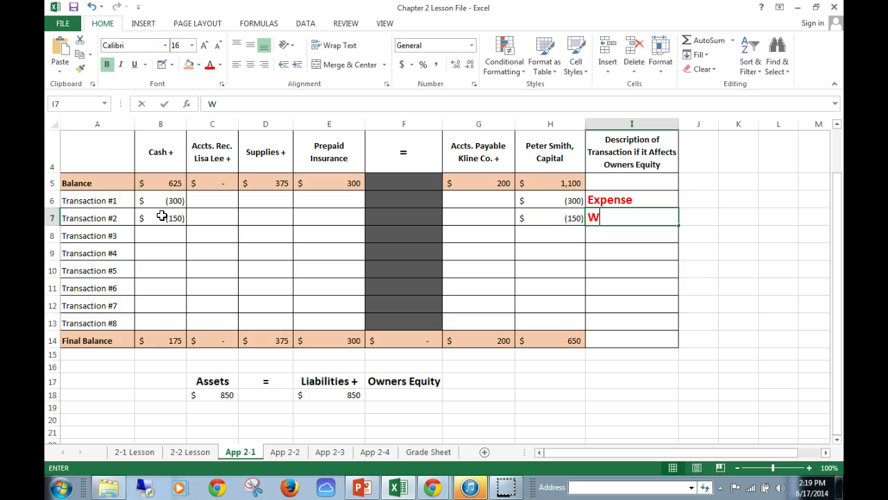
pyautogui.write('ithdrawel')
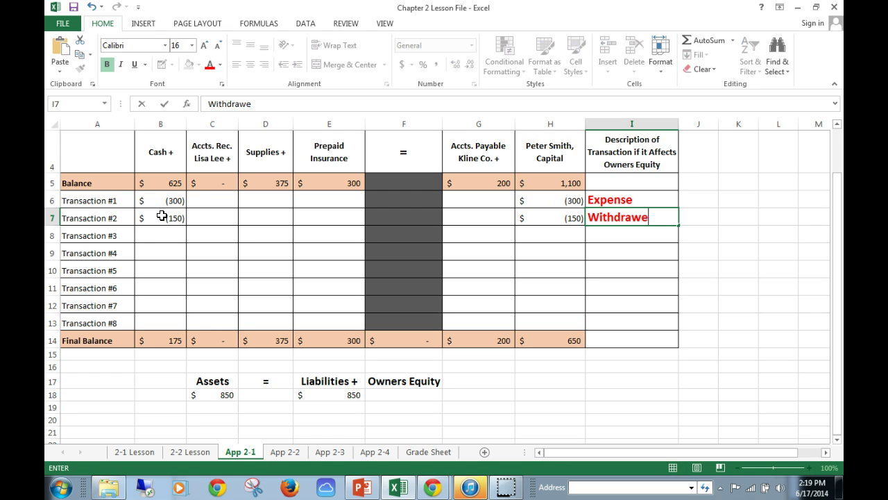
pyautogui.press('BackSpace')
pyautogui.press('BackSpace')
pyautogui.write('al')
pyautogui.press('Return')
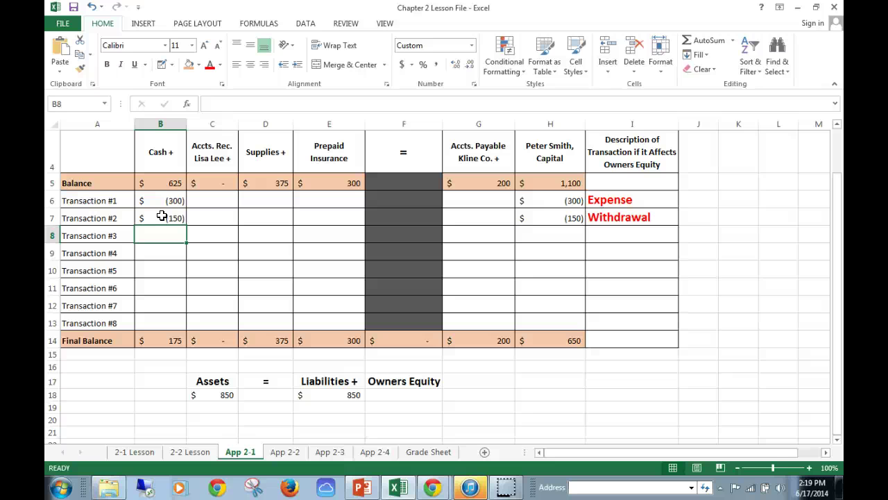
# - Record Transaction #3 as 800 in the Cash column and 800 in the owner's Capital column
pyautogui.write('800')
pyautogui.press('Tab')
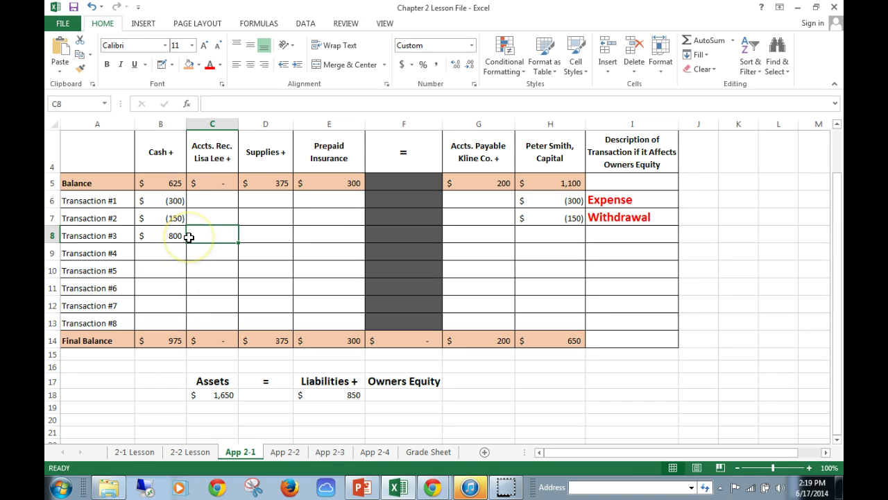
pyautogui.press('Tab')
pyautogui.press('Tab')
pyautogui.press('Tab')
pyautogui.press('Tab')
pyautogui.press('Tab')
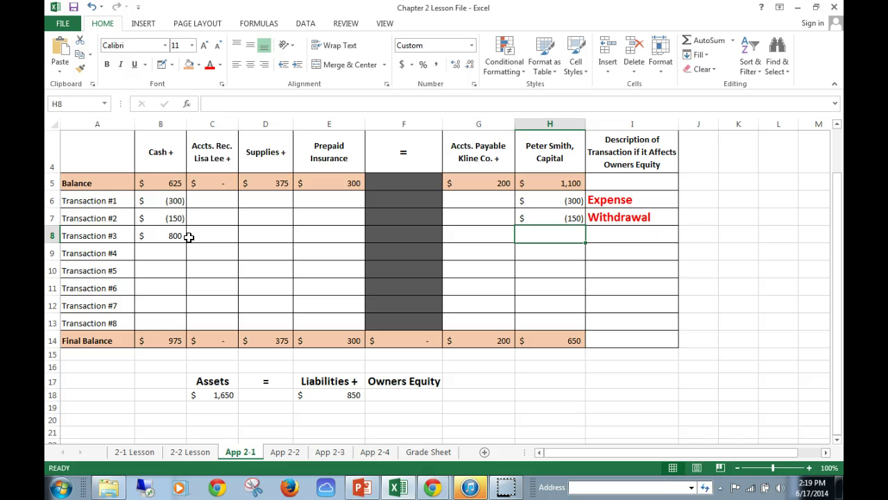
pyautogui.write('800')
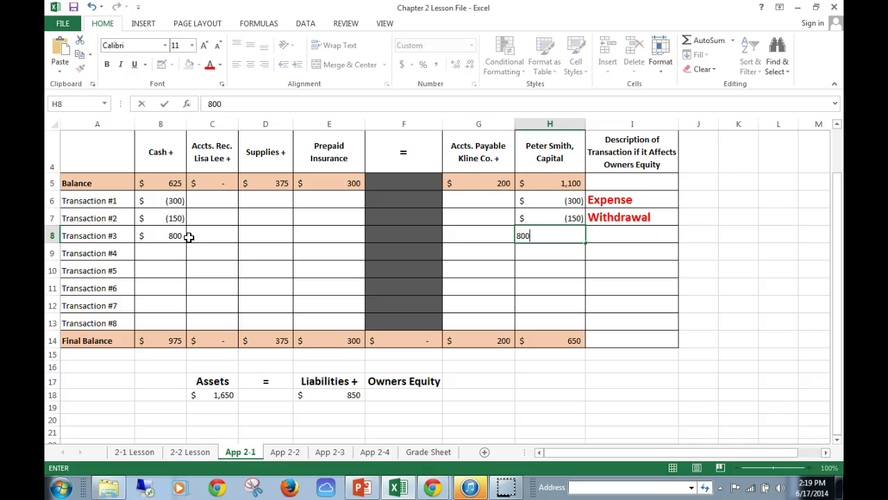
pyautogui.hotkey('ctrl', 'Return')
# - Describe Transaction #3 as Revenue in the owners equity description column
pyautogui.click(595, 236)
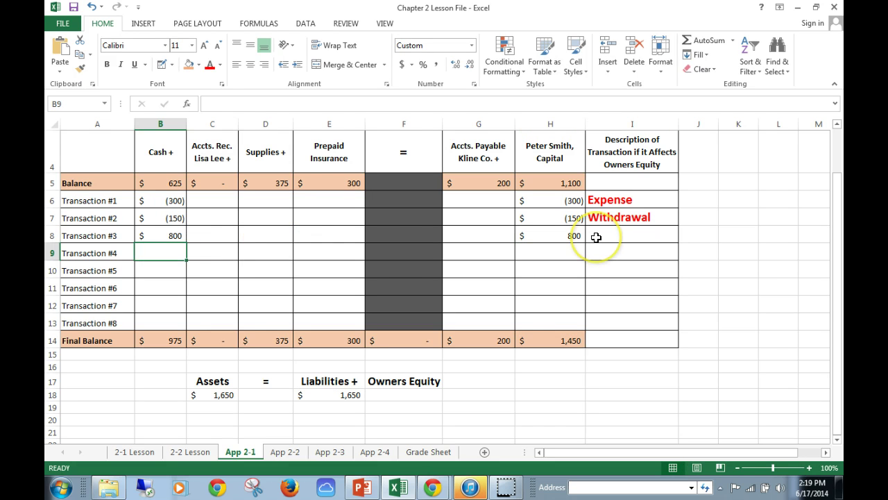
pyautogui.write('Re')
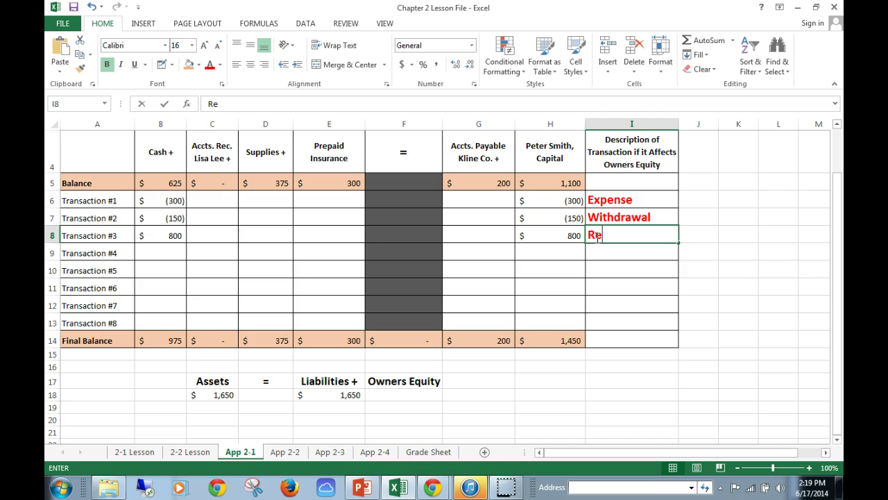
pyautogui.write('venue')
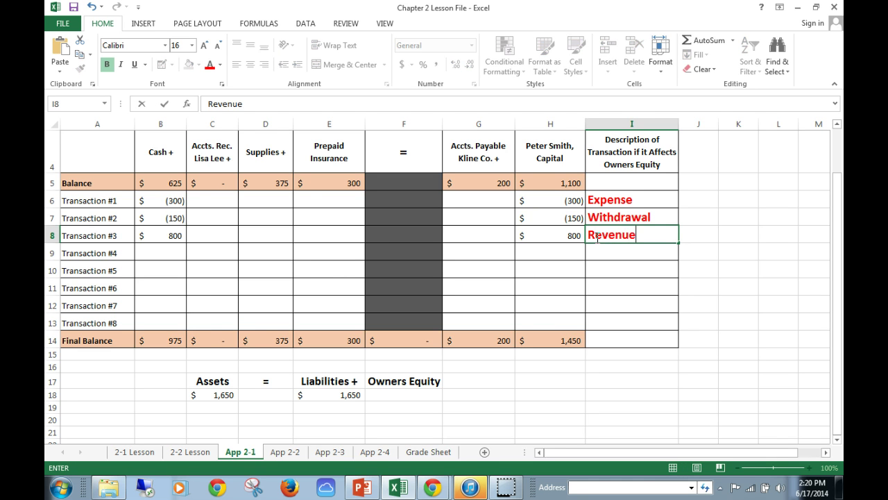
pyautogui.press('Return')
pyautogui.scroll(1, 596, 237)
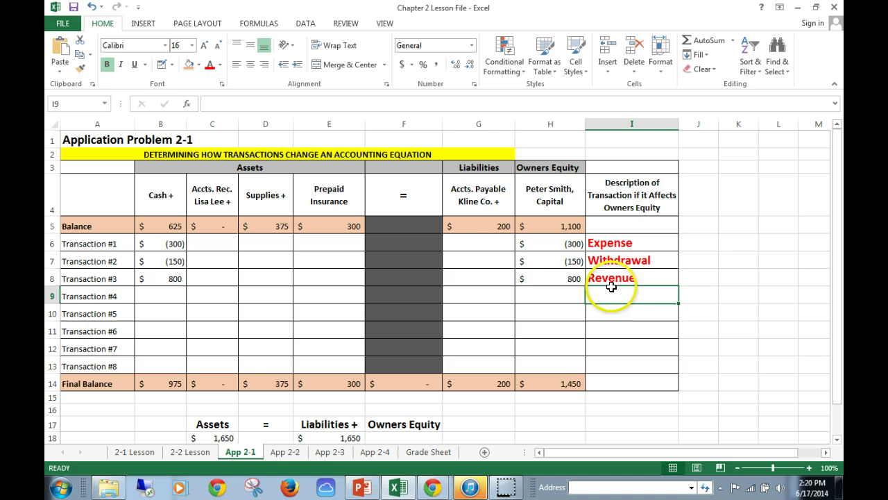
pyautogui.click(613, 286)
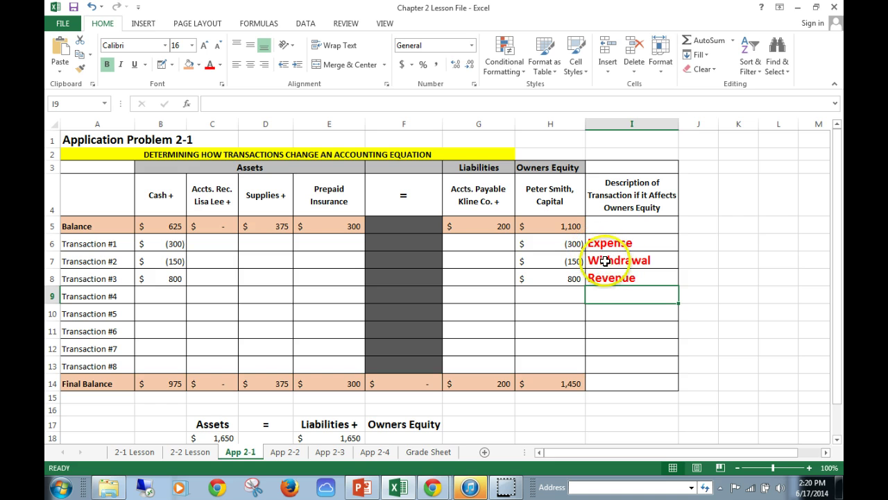
# - Record -100 in the Cash column for Transaction #4
pyautogui.click(181, 297)
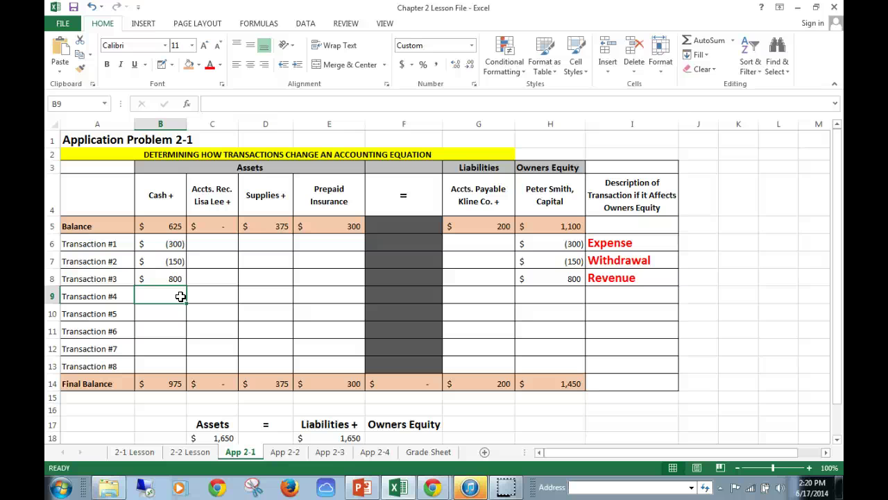
pyautogui.write('-1')
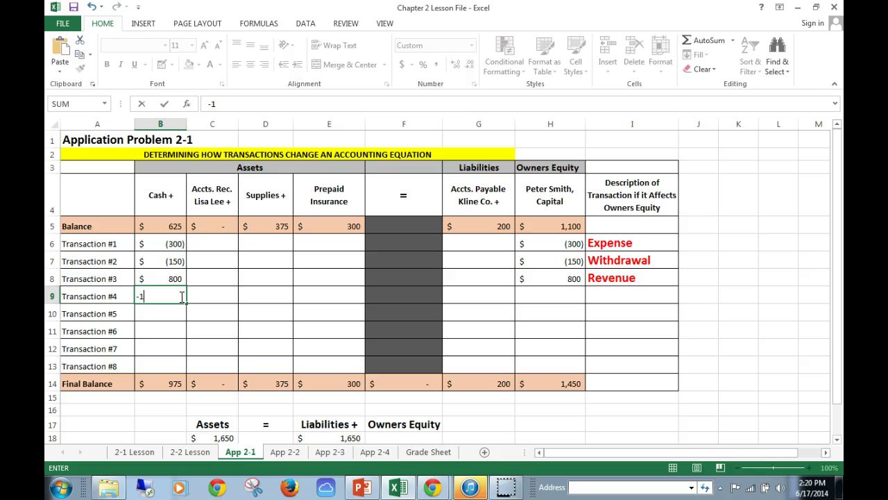
pyautogui.write('00')
pyautogui.press('Tab')
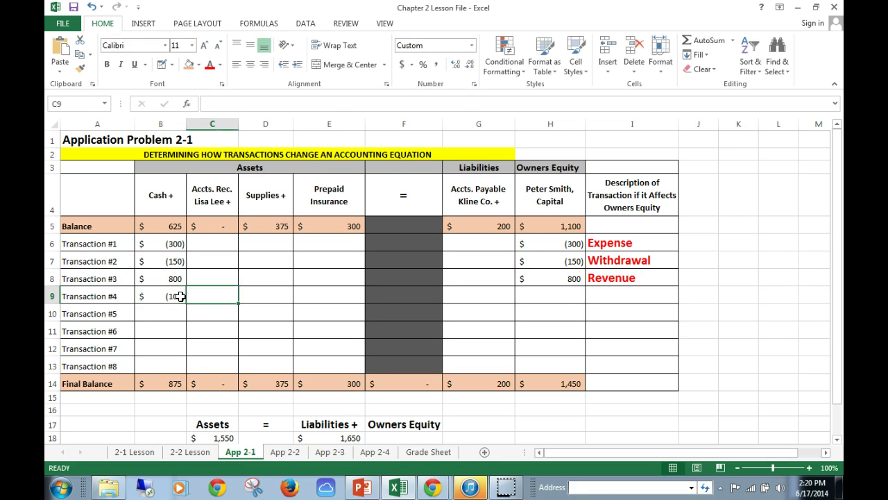
# - Record -100 in the owner's Capital column for Transaction #4 and describe the transaction as Expense
pyautogui.press('Tab')
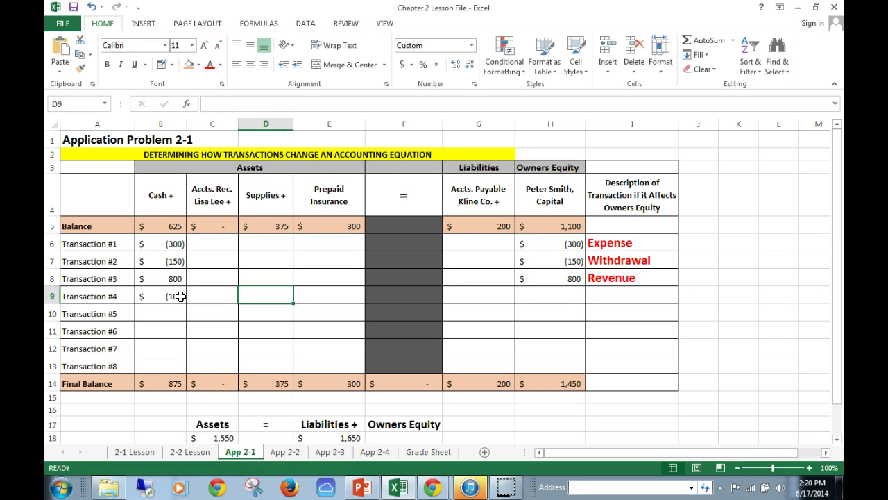
pyautogui.press('Tab')
pyautogui.press('Tab')
pyautogui.press('Tab')
pyautogui.press('Tab')
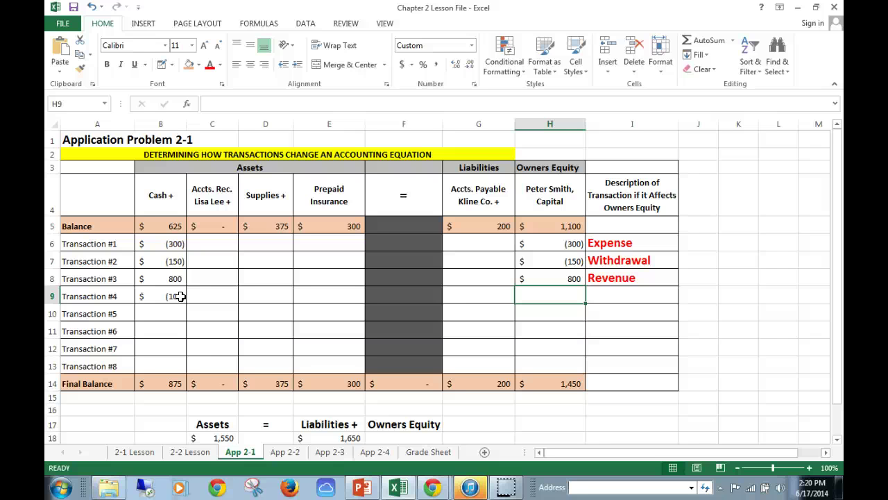
pyautogui.write('-100')
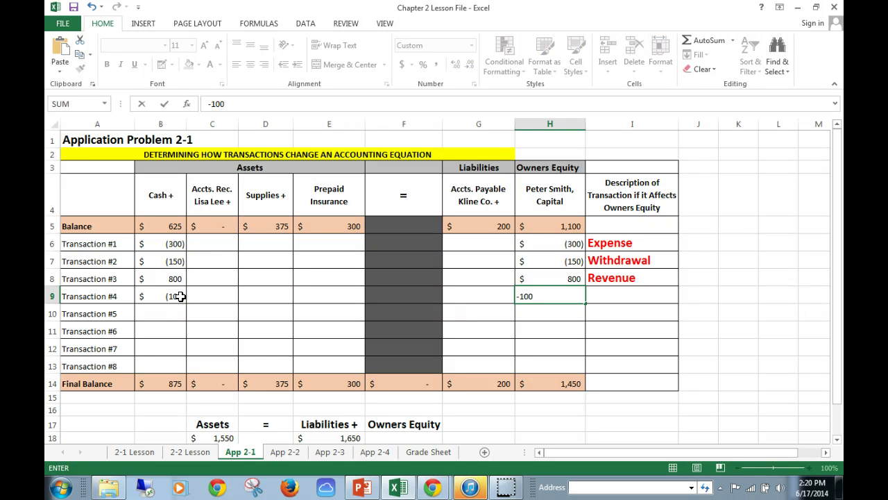
pyautogui.press('Tab')
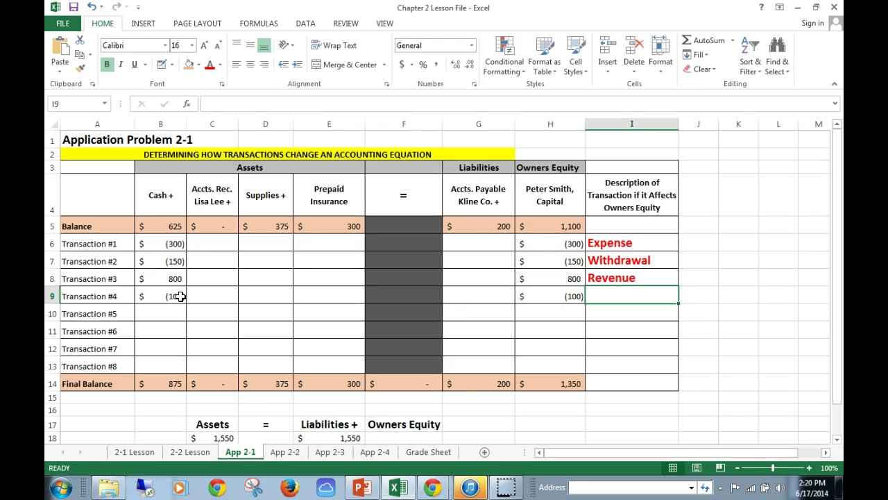
pyautogui.write('Expense')
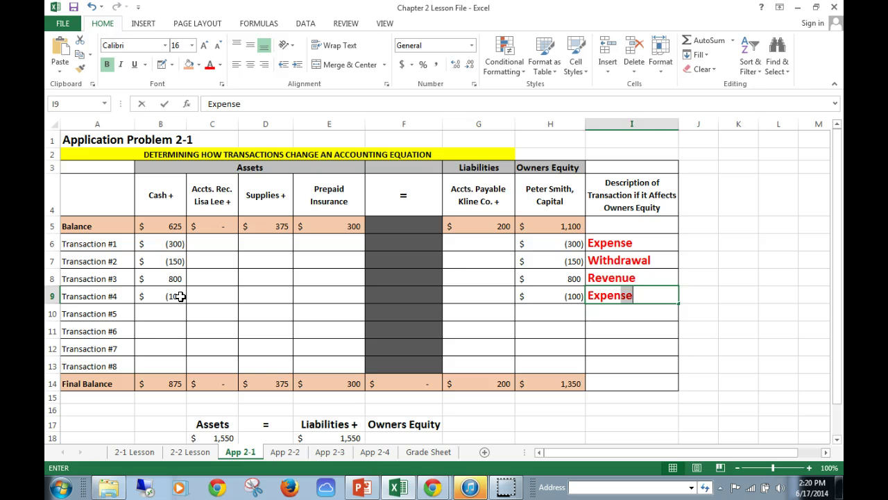
pyautogui.click(159, 285)
# - Record 400 in the owner's Capital column for Transaction #5
pyautogui.click(143, 313)
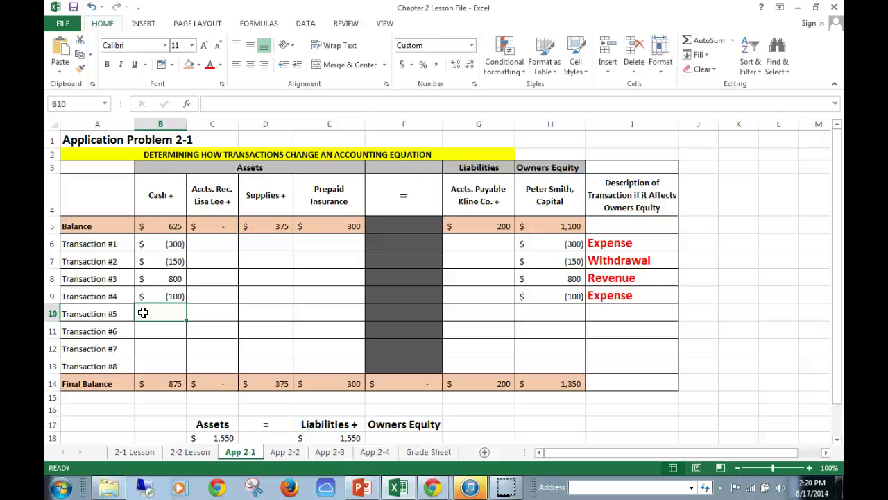
pyautogui.click(206, 315)
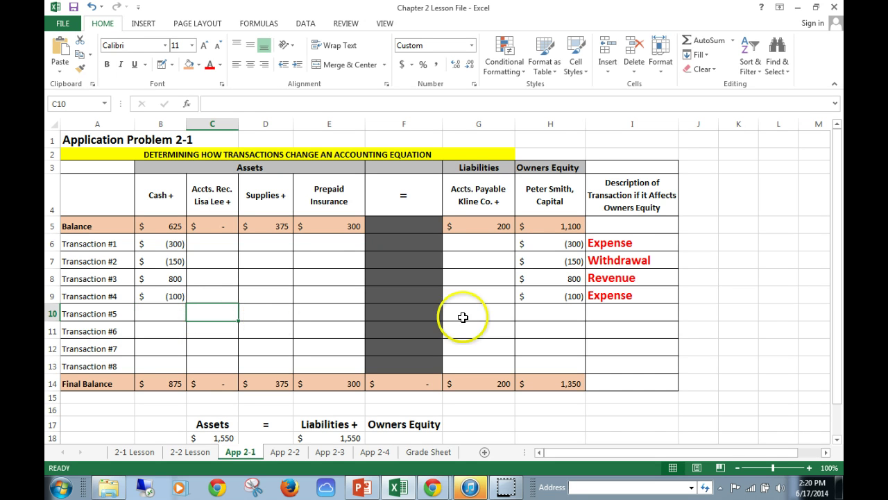
pyautogui.click(565, 317)
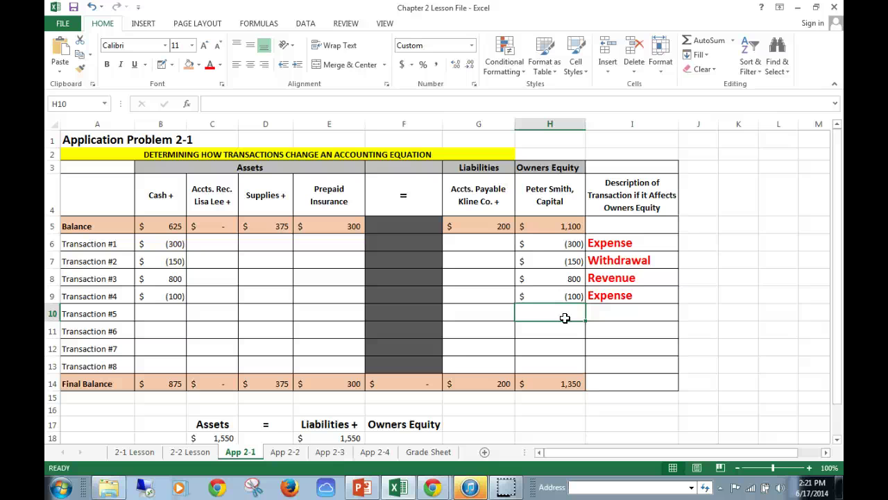
pyautogui.write('400')
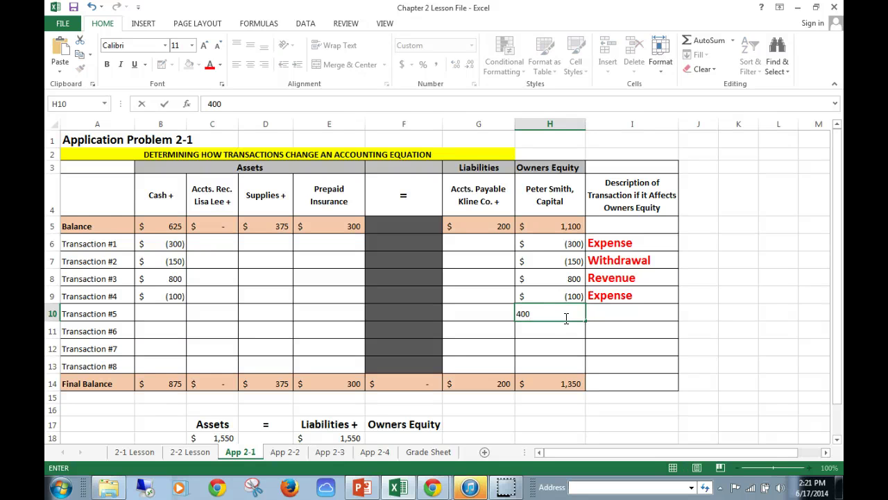
pyautogui.press('Return')
# - Describe Transaction #5 as Revenue in the owners equity description column
pyautogui.click(615, 315)
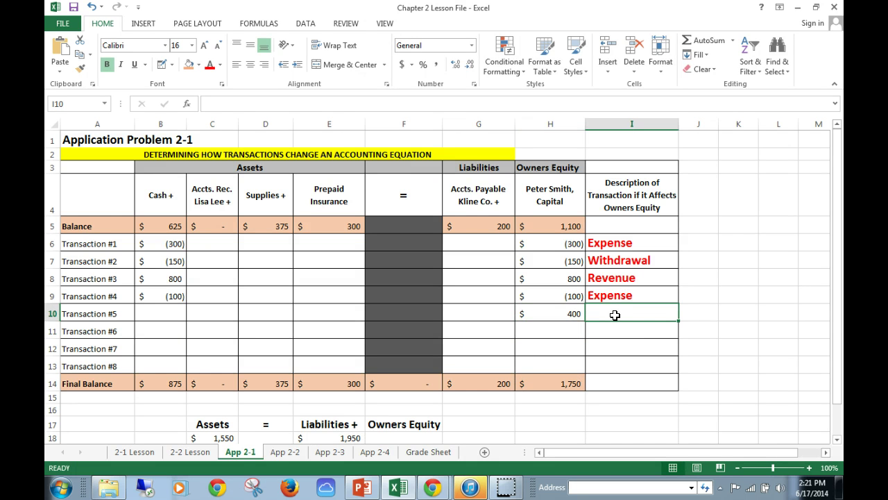
pyautogui.write('Rev')
pyautogui.press('BackSpace')
pyautogui.press('Return')
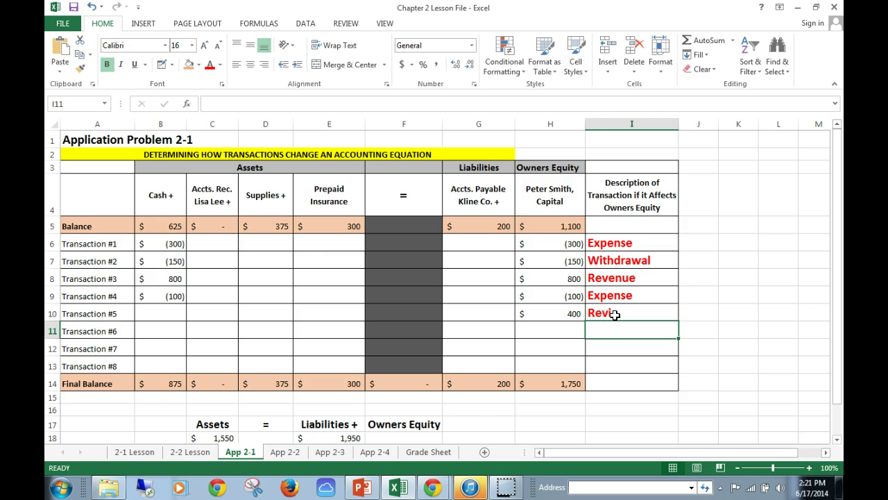
pyautogui.click(615, 315)
pyautogui.write('Revenue')
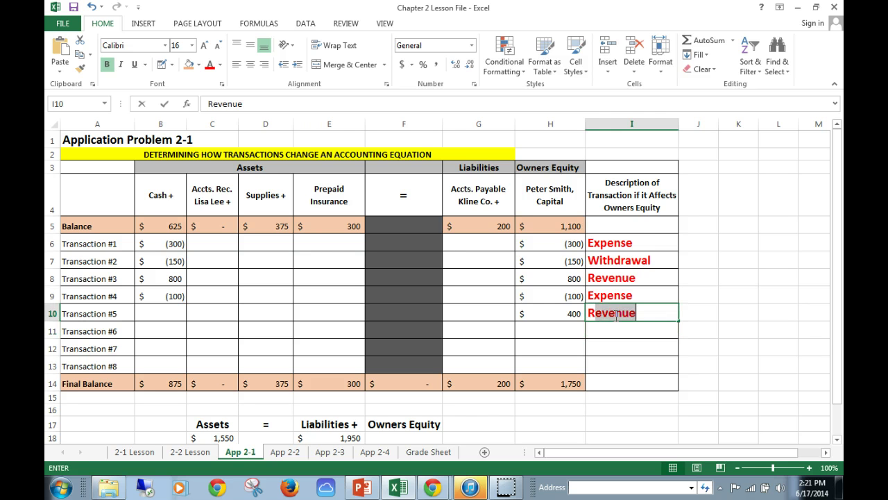
pyautogui.press('Return')
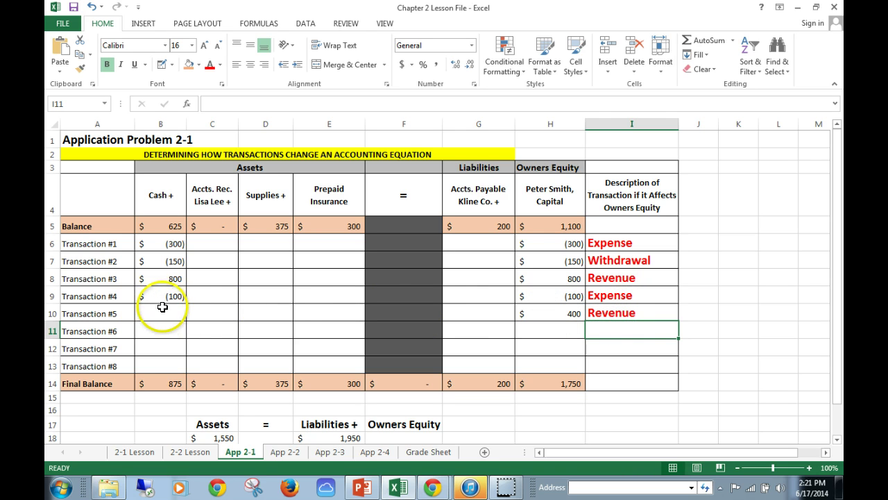
# - Record 400 in the Accts. Rec. column for Transaction #5
pyautogui.click(213, 313)
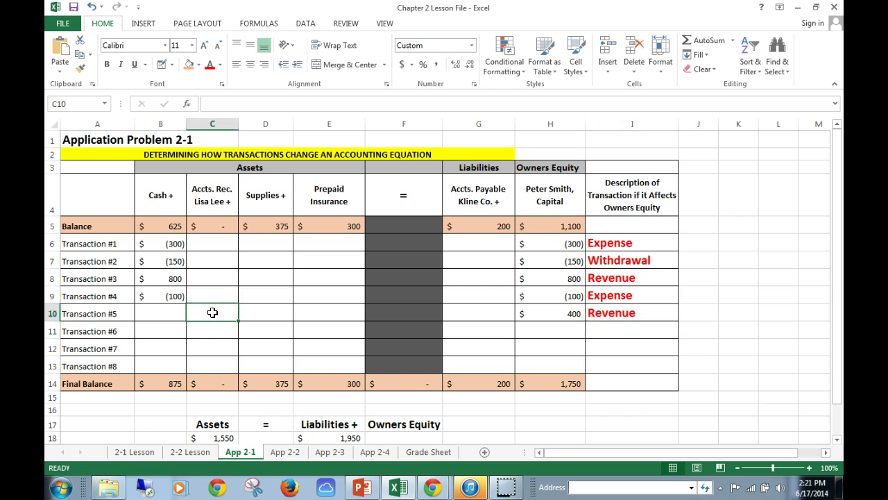
pyautogui.write('400')
pyautogui.press('Return')
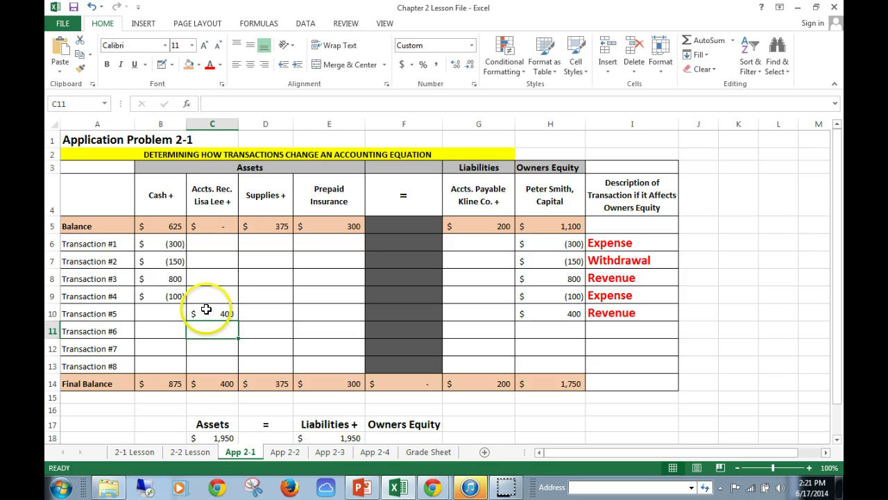
# - Record 650 in the Cash column for Transaction #6
pyautogui.scroll(-1, 206, 326)
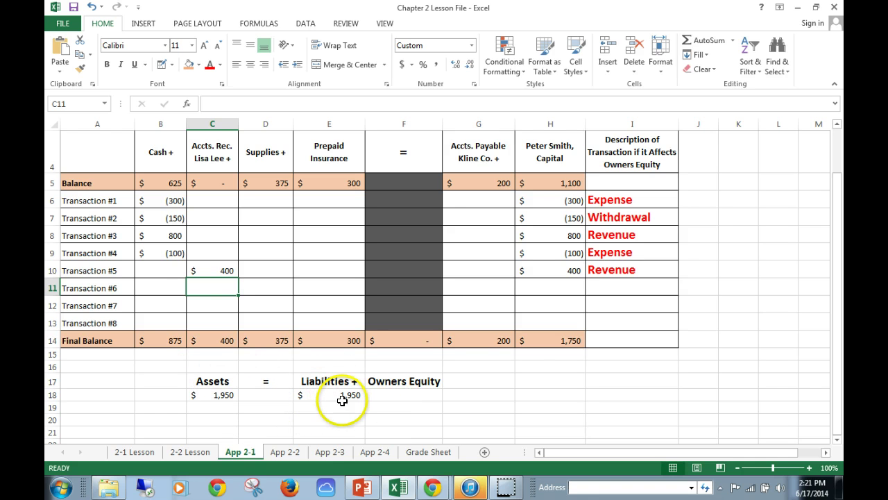
pyautogui.click(156, 290)
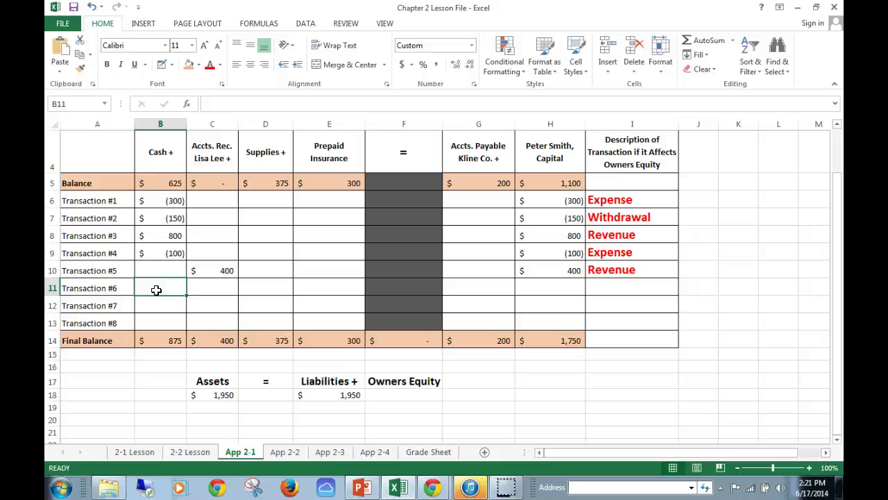
pyautogui.write('650')
pyautogui.press('Right')
# - Record 650 in the owner's Capital column for Transaction #6 and describe the transaction as Revenue
pyautogui.press('Right')
pyautogui.press('Right')
pyautogui.press('Right')
pyautogui.press('Right')
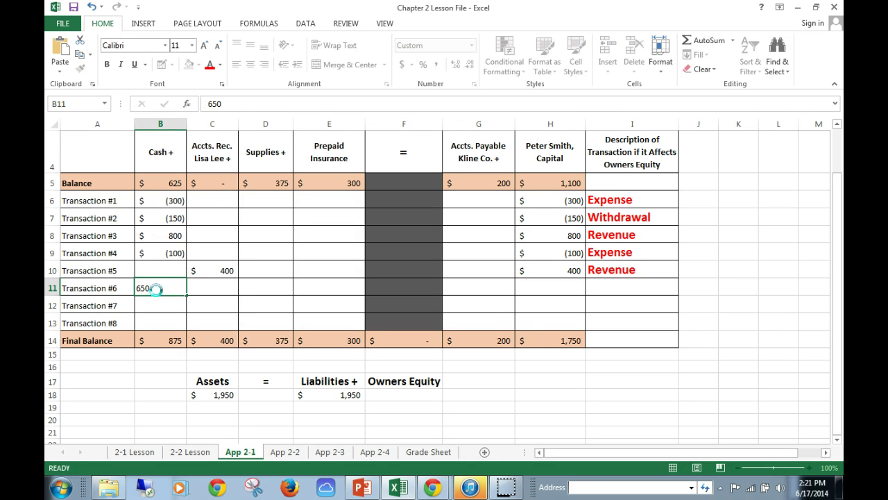
pyautogui.press('Right')
pyautogui.press('Right')
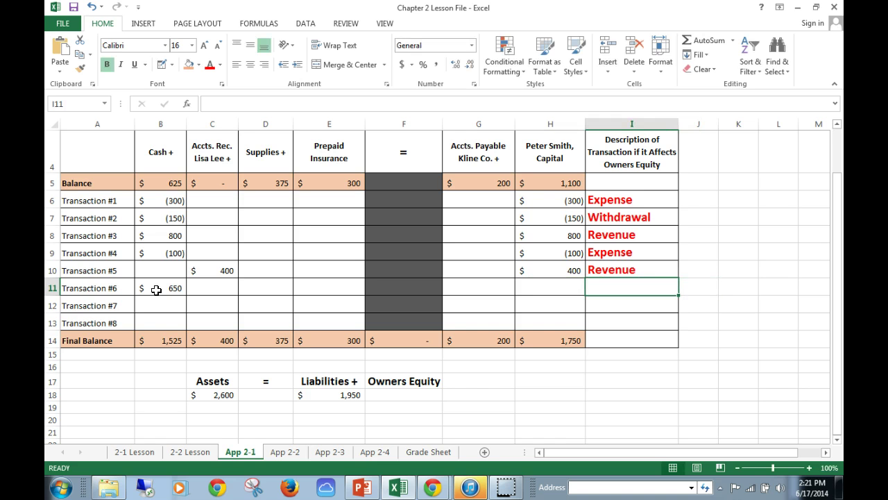
pyautogui.press('Left')
pyautogui.write('650')
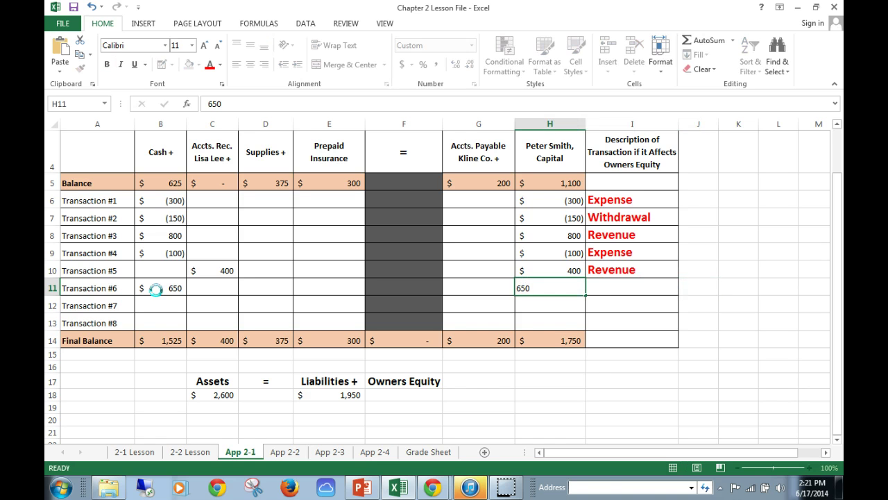
pyautogui.press('Right')
pyautogui.write('R')
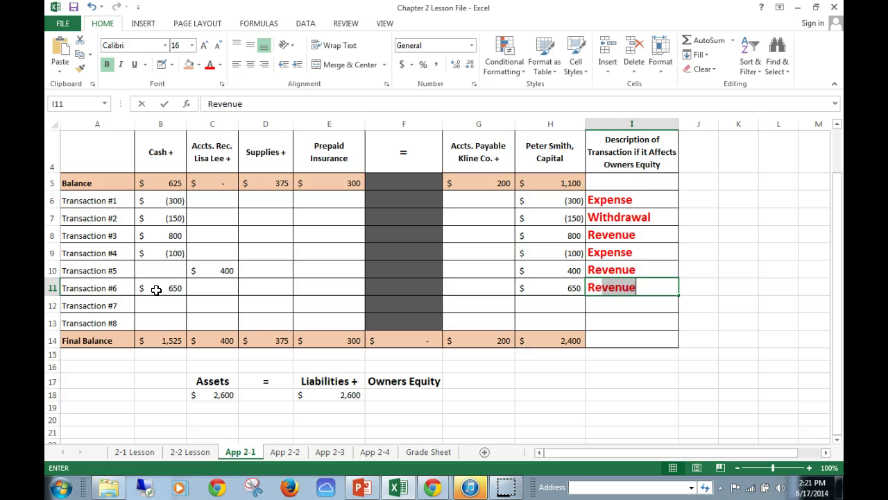
pyautogui.press('Return')
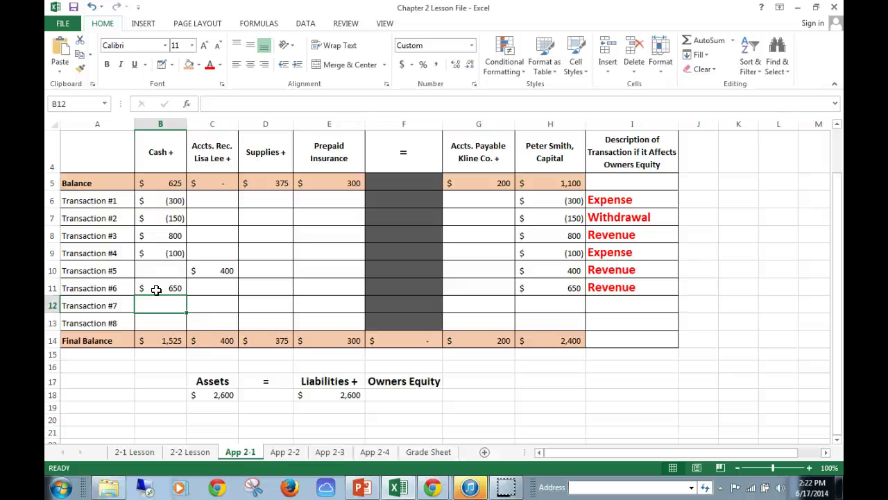
# - Record Transaction #7 as -35 in the Cash column and -35 in the owner's Capital column
pyautogui.write('-35')
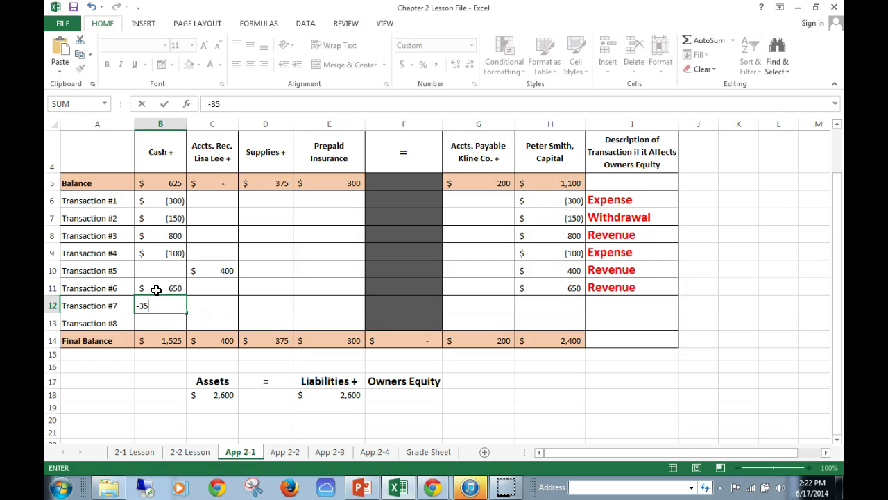
pyautogui.press('Tab')
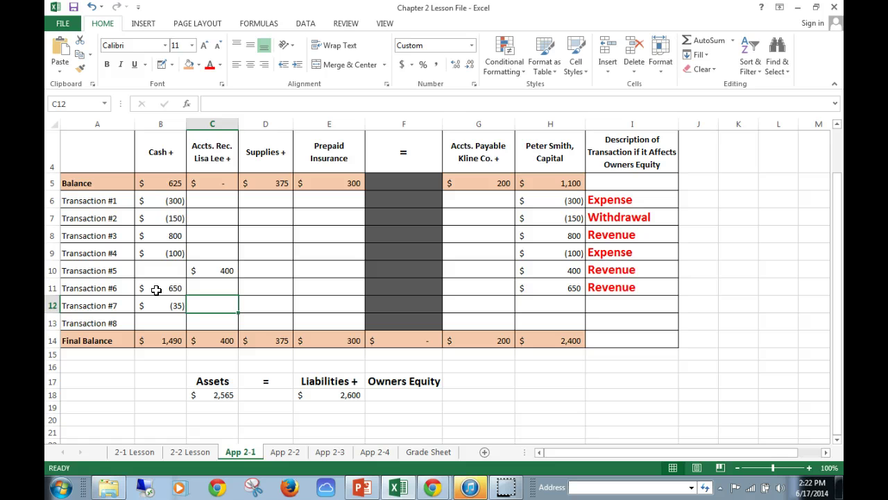
pyautogui.press('Right')
pyautogui.press('Right')
pyautogui.press('Right')
pyautogui.press('Right')
pyautogui.press('Right')
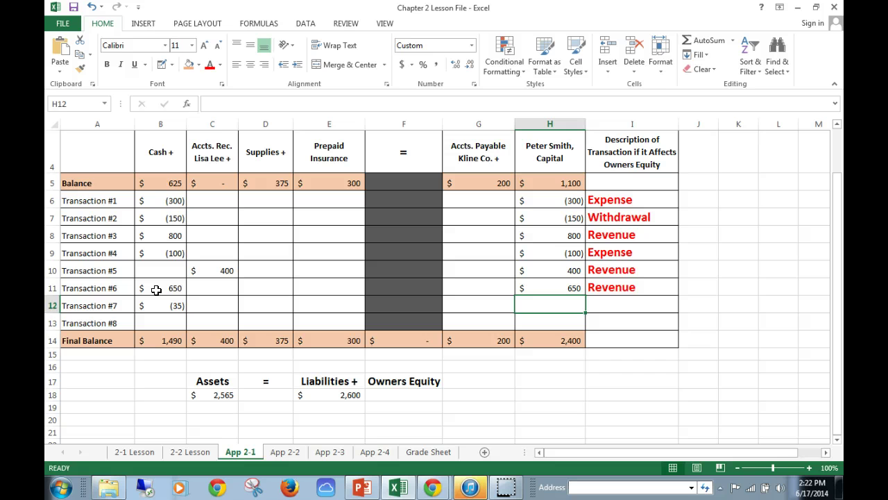
pyautogui.write('-35')
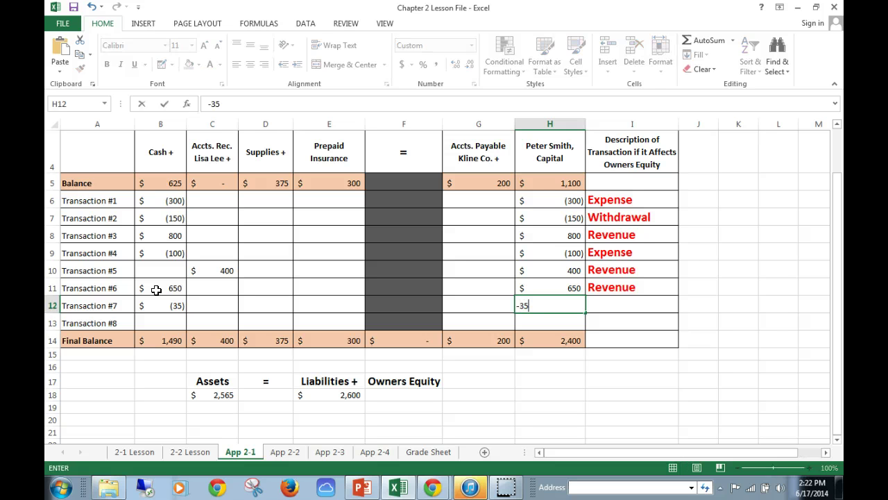
pyautogui.press('Tab')
# - Describe Transaction #7 as Expense in the owners equity description column
pyautogui.write('e')
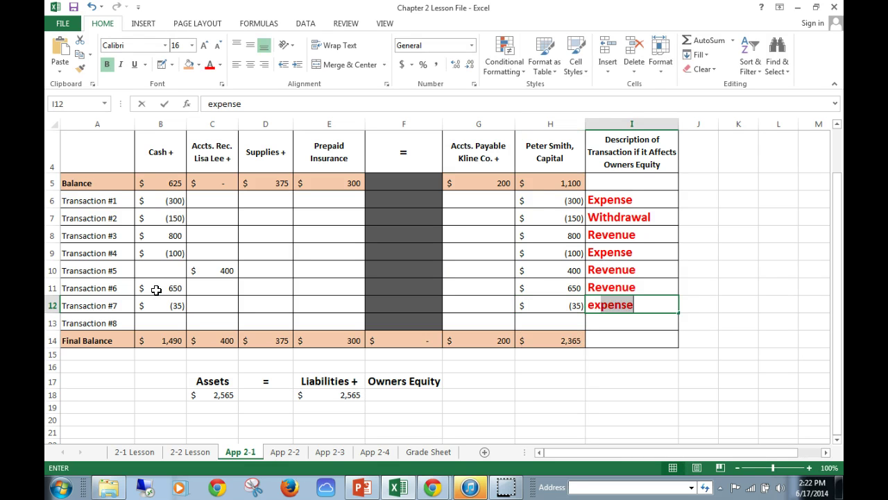
pyautogui.press('BackSpace')
pyautogui.write('e')
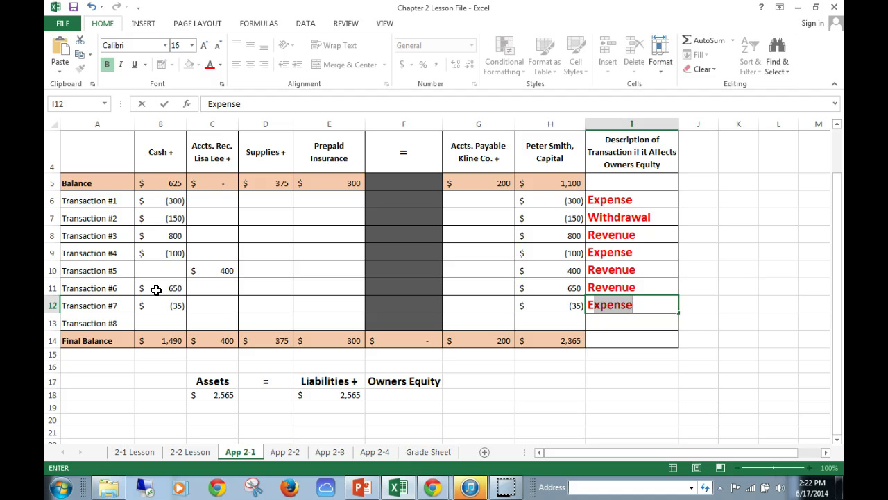
pyautogui.press('Return')
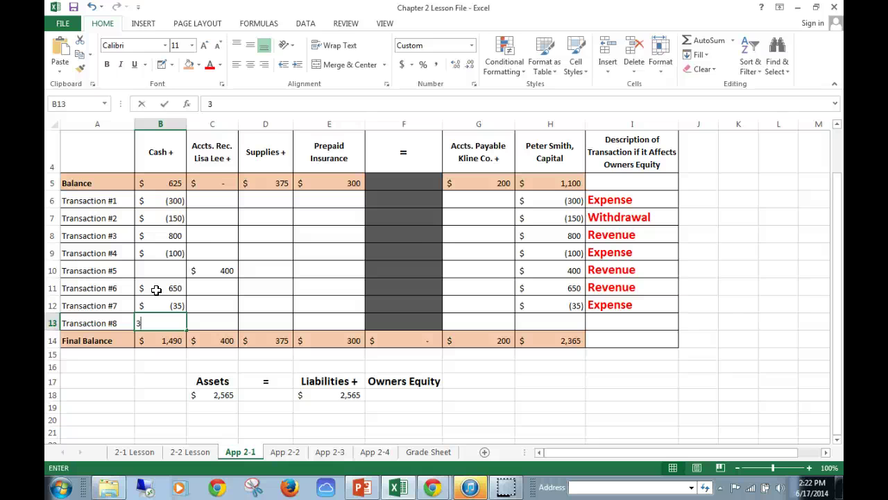
# - Record Transaction #8 as 300 in the Cash column and -300 in the Accts. Rec. column
pyautogui.write('00')
pyautogui.press('Tab')
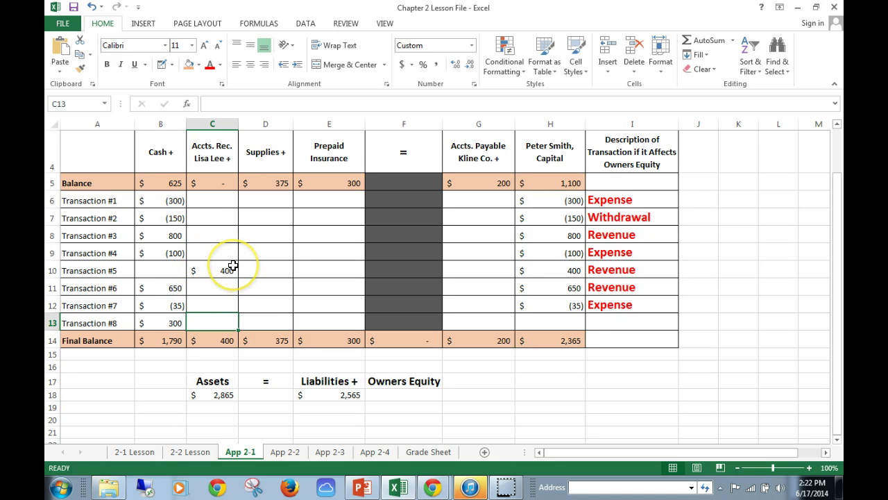
pyautogui.write('-300')
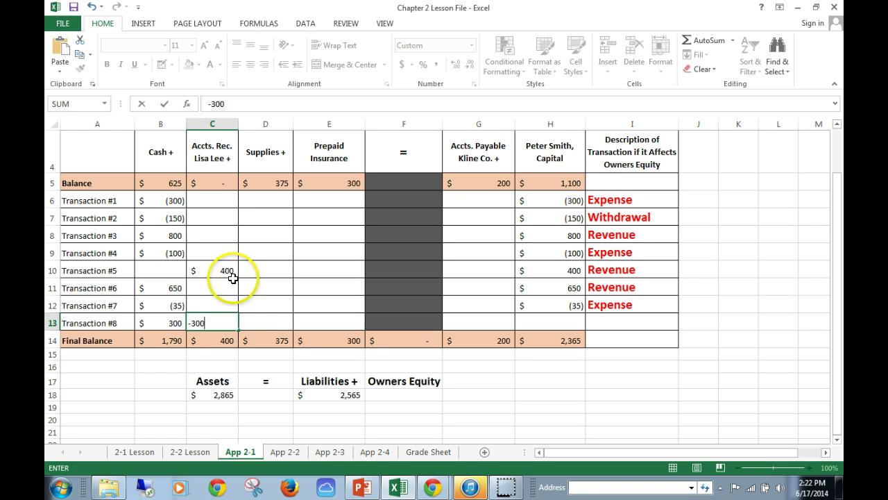
pyautogui.press('Return')
pyautogui.press('Left')
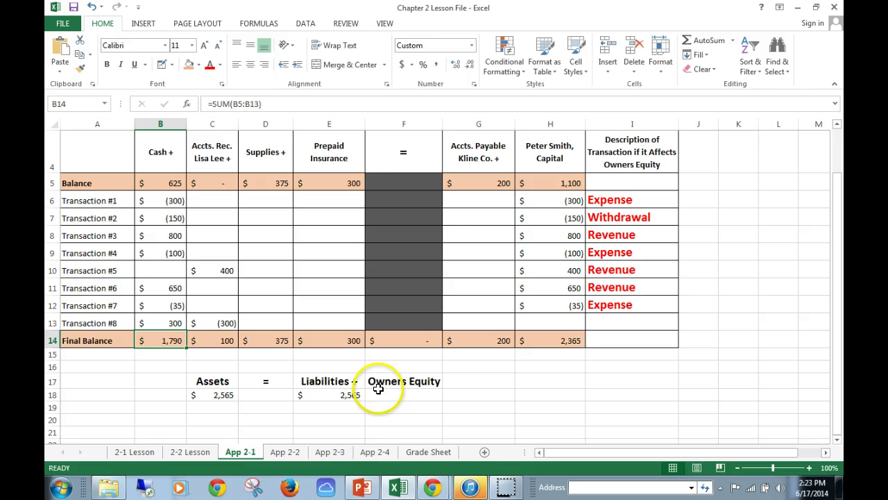
# - Total the final balances of all asset columns under Assets in C18 with AutoSum over B14:E14
pyautogui.click(211, 396)
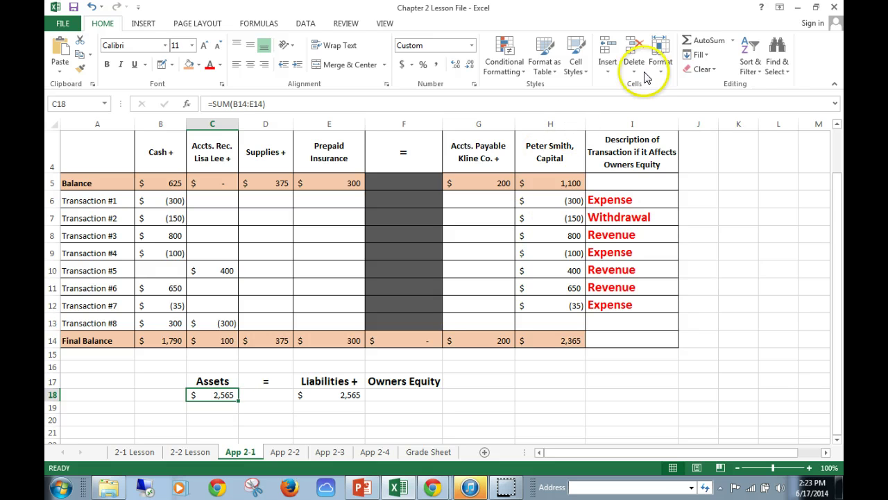
pyautogui.click(699, 42)
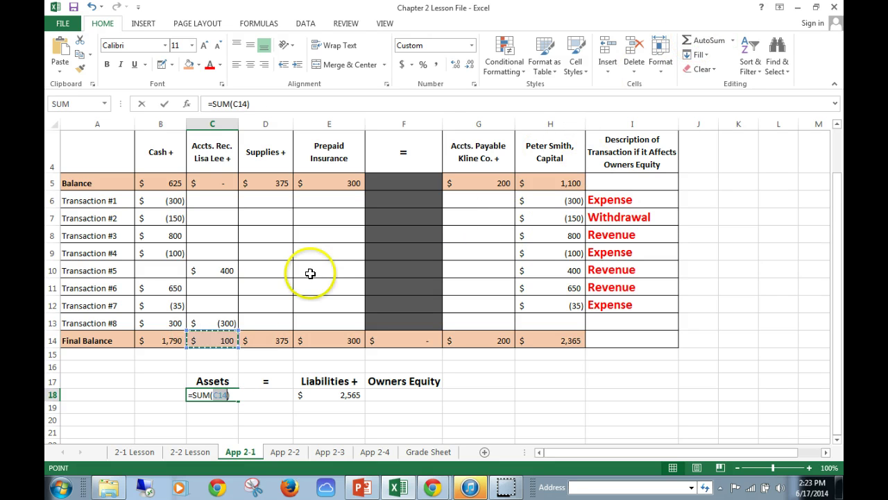
pyautogui.moveTo(173, 338); pyautogui.dragTo(313, 337)
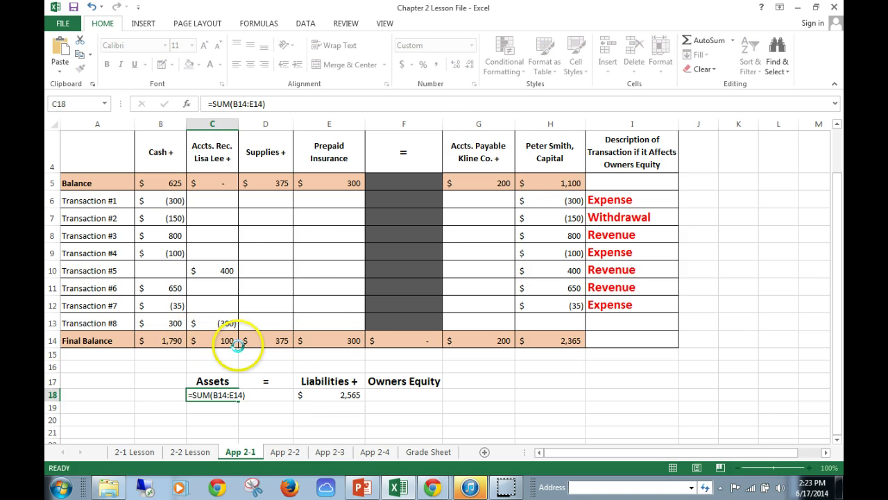
pyautogui.press('Return')
# - Total the final liabilities and owners equity balances in E18 with AutoSum over G14:H14
pyautogui.click(343, 397)
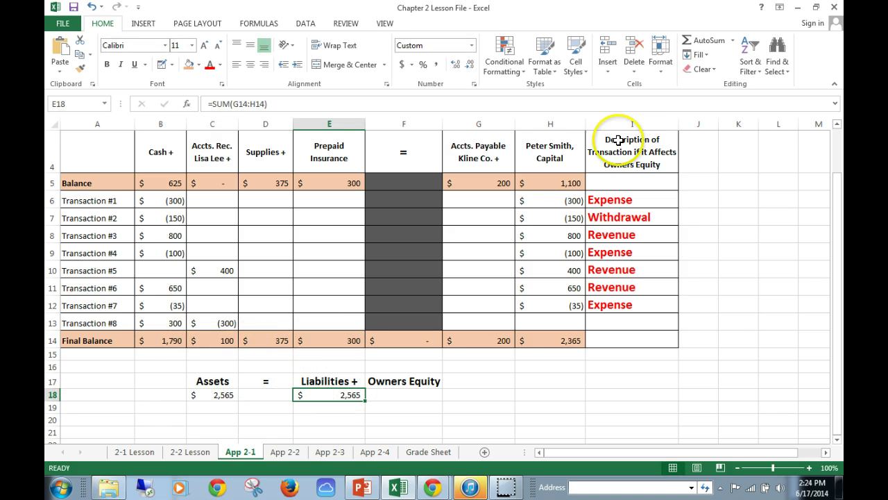
pyautogui.click(699, 42)
pyautogui.moveTo(476, 341); pyautogui.dragTo(554, 338)
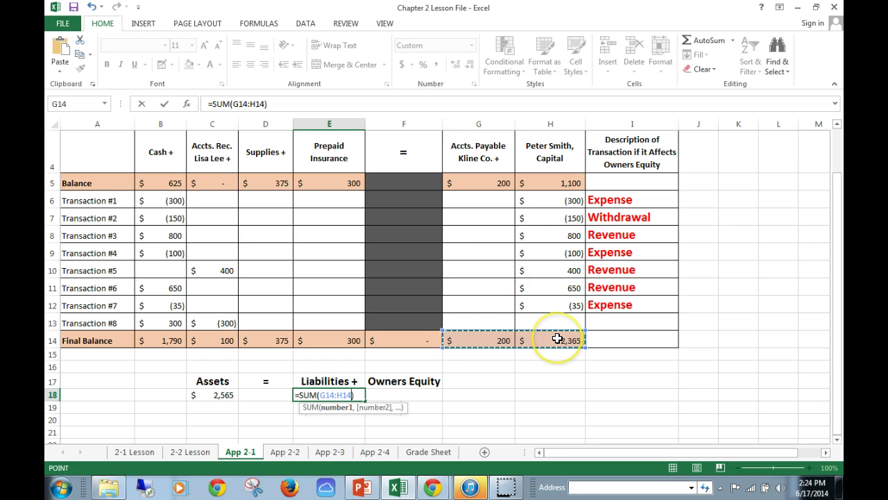
pyautogui.press('Return')
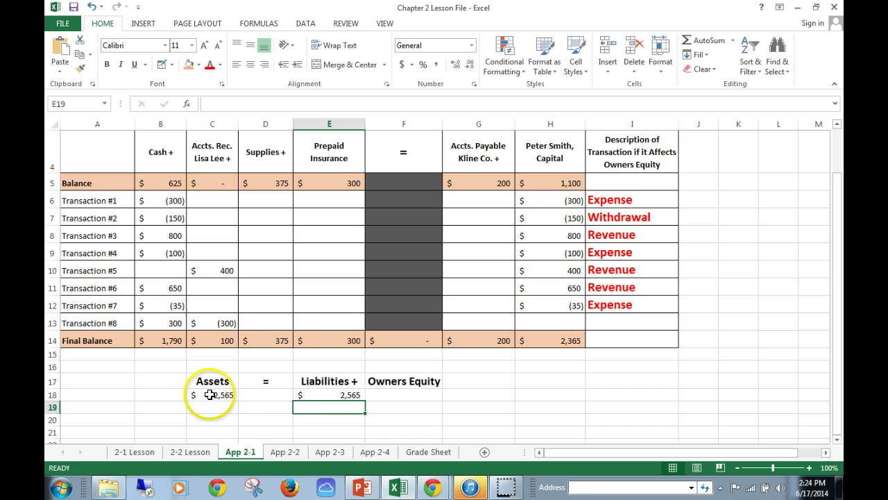
# - Compare the completed App 2-1 sheet with the blank App 2-2 sheet, examining the transaction rows, final balances and accounting equation totals
pyautogui.scroll(1, 347, 389)
pyautogui.scroll(1, 345, 382)
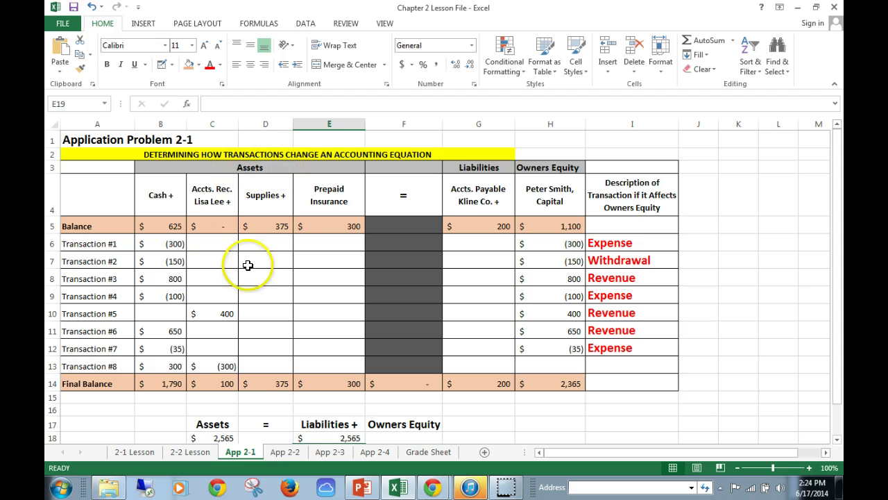
pyautogui.click(286, 453)
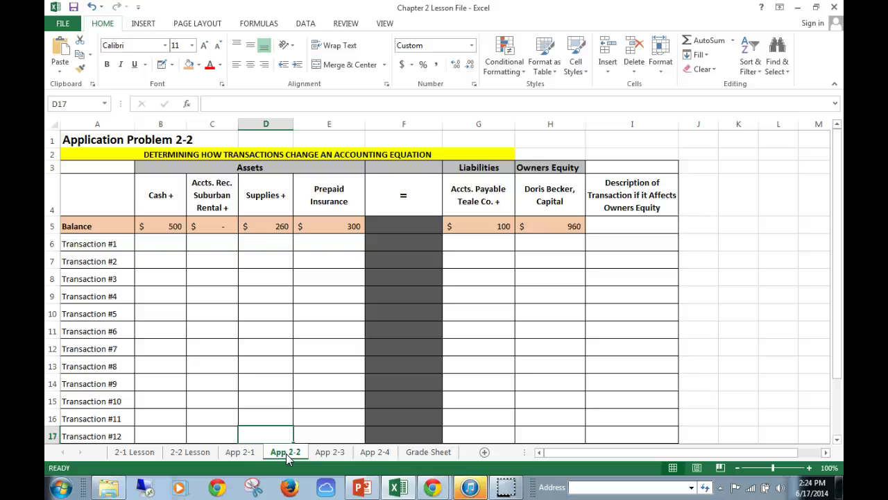
pyautogui.click(243, 452)
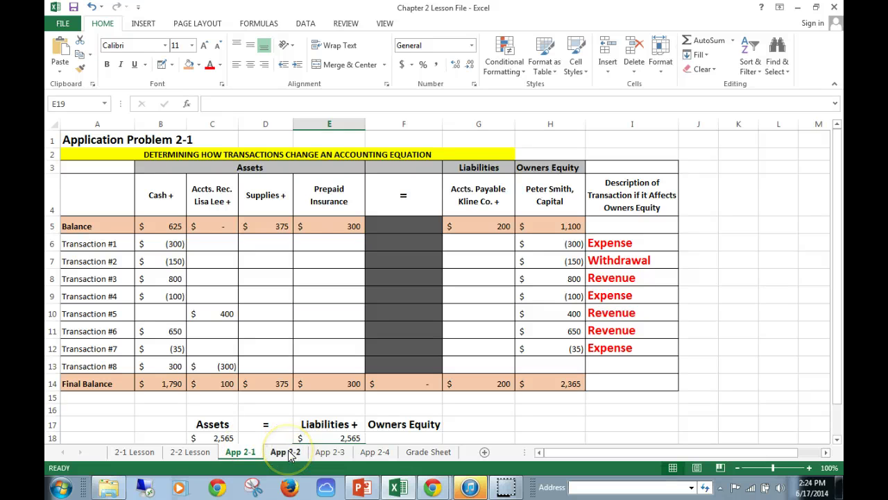
pyautogui.click(290, 452)
pyautogui.click(258, 432)
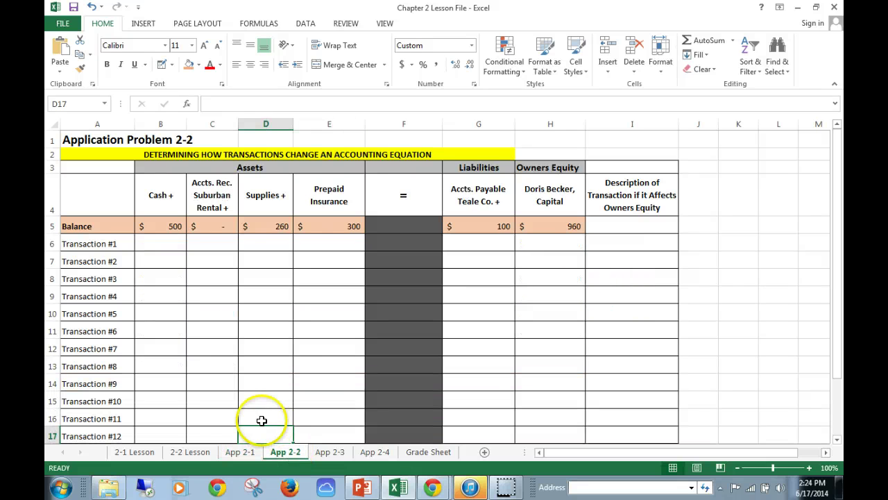
pyautogui.scroll(-2, 279, 265)
pyautogui.scroll(2, 184, 145)
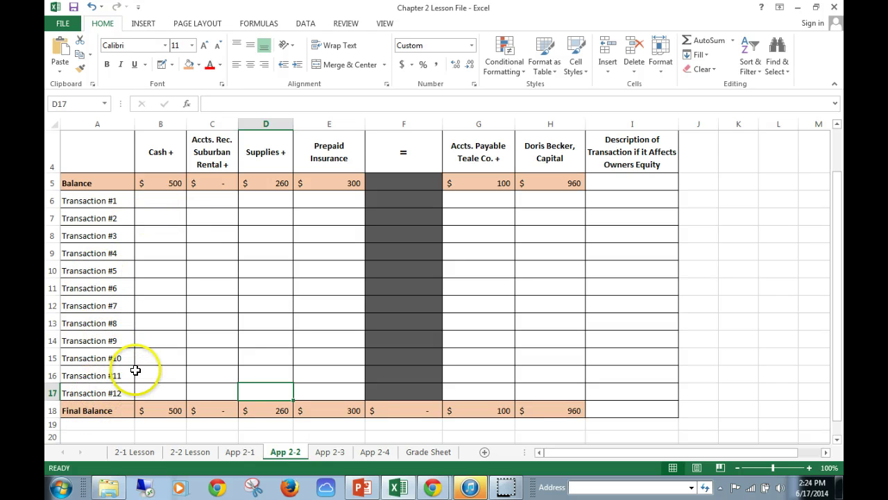
pyautogui.scroll(-1, 137, 369)
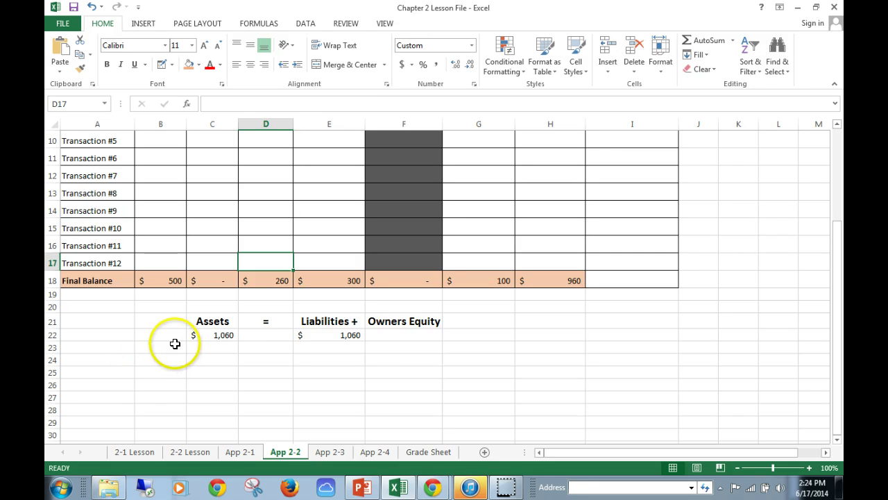
pyautogui.scroll(2, 177, 343)
pyautogui.scroll(-1, 151, 218)
pyautogui.scroll(2, 143, 228)
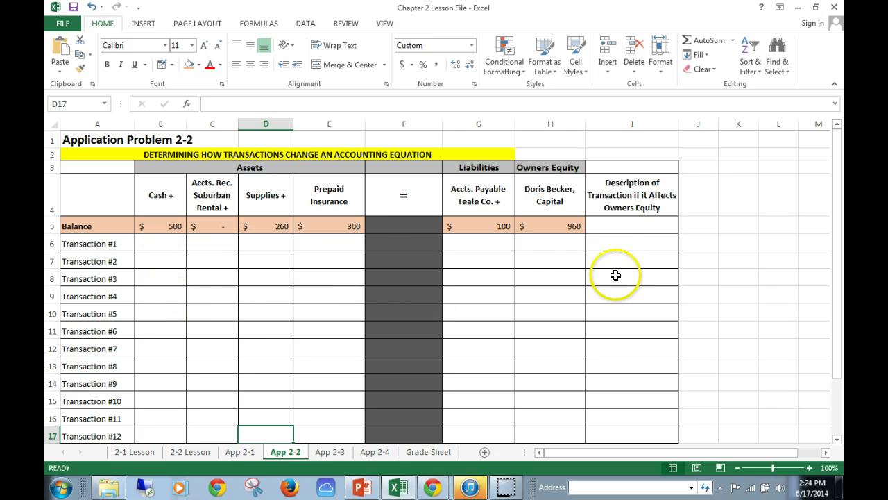
pyautogui.click(233, 452)
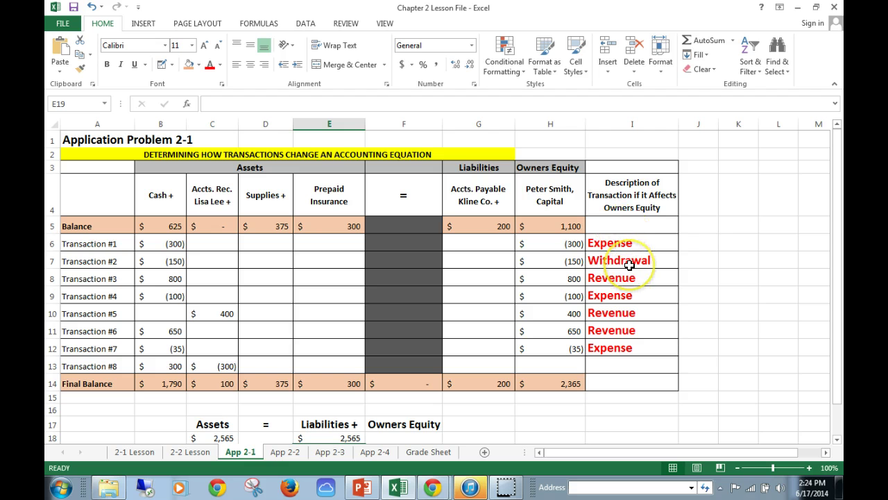
pyautogui.click(289, 455)
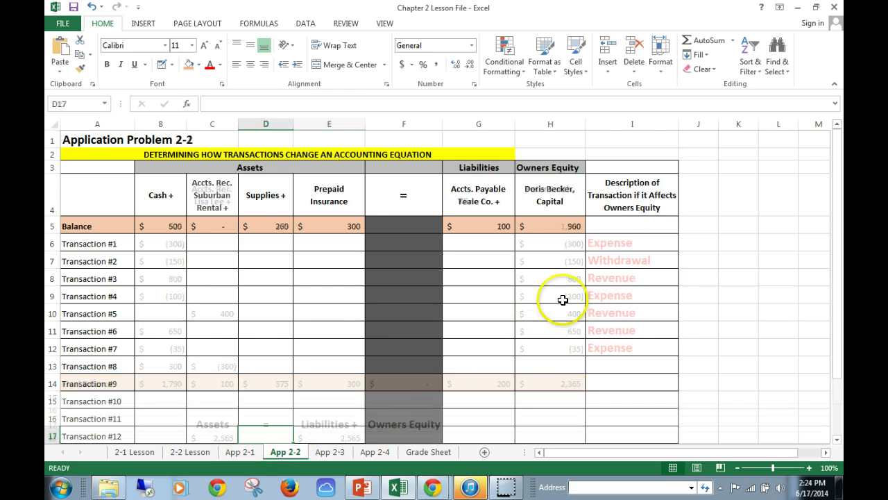
pyautogui.scroll(-2, 294, 398)
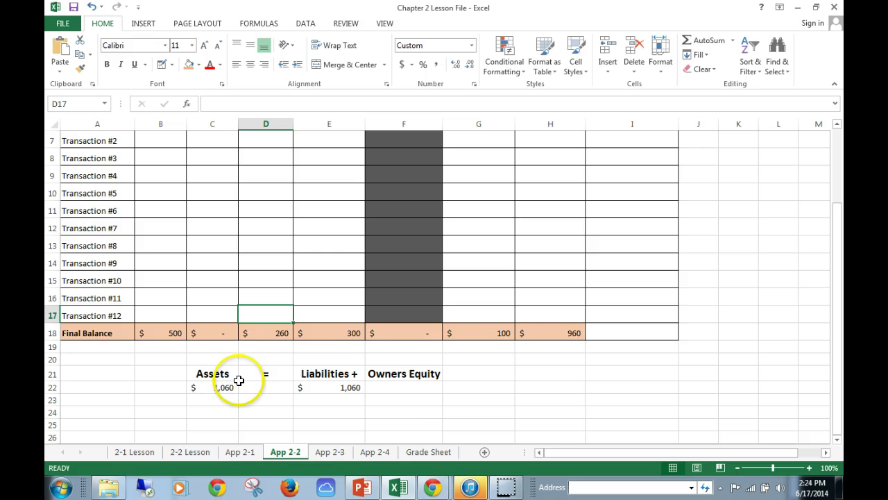
pyautogui.scroll(2, 273, 370)
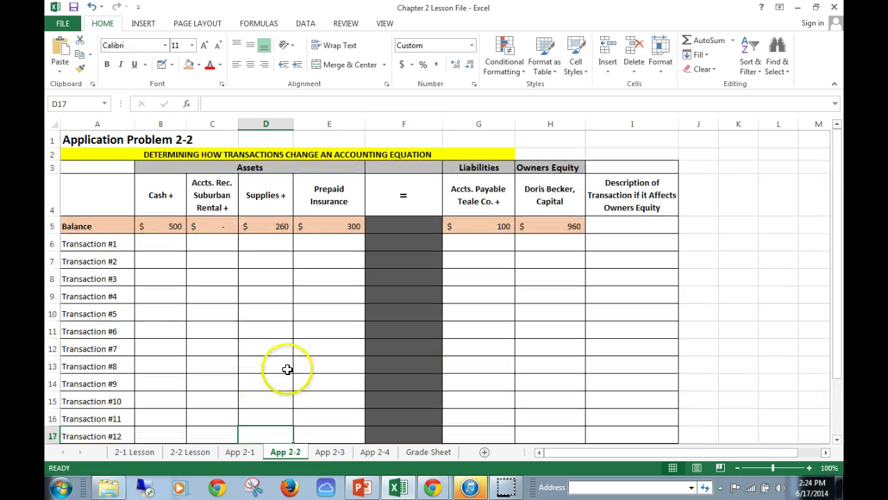
# - On the App 2-3 sheet, format the Heil Company heading with orange fill, bold and size 18, and bold the Balance Sheet and date lines
pyautogui.click(331, 455)
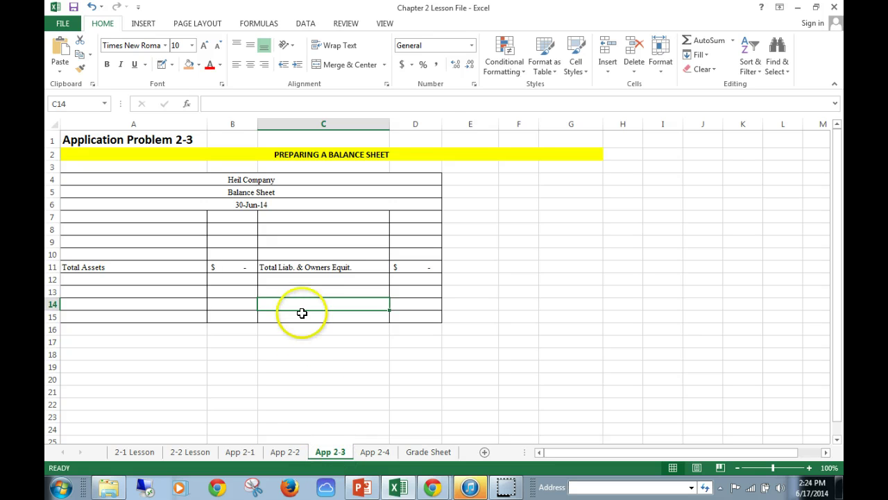
pyautogui.click(236, 215)
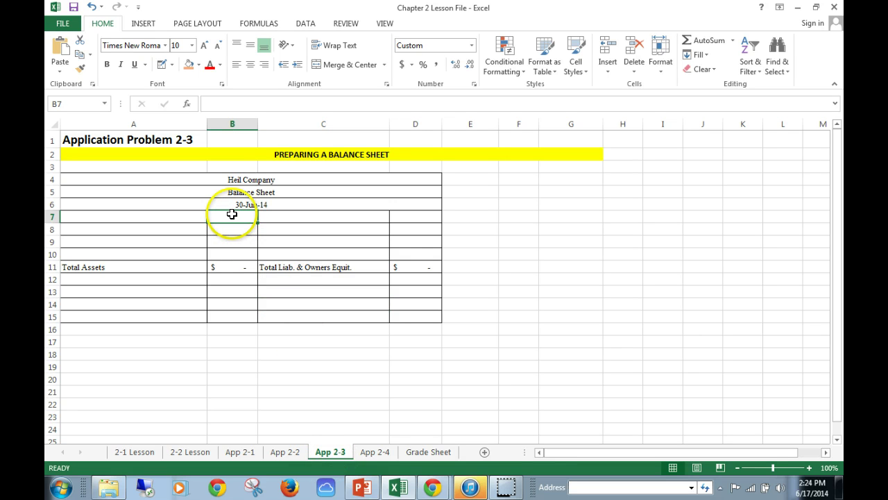
pyautogui.click(254, 179)
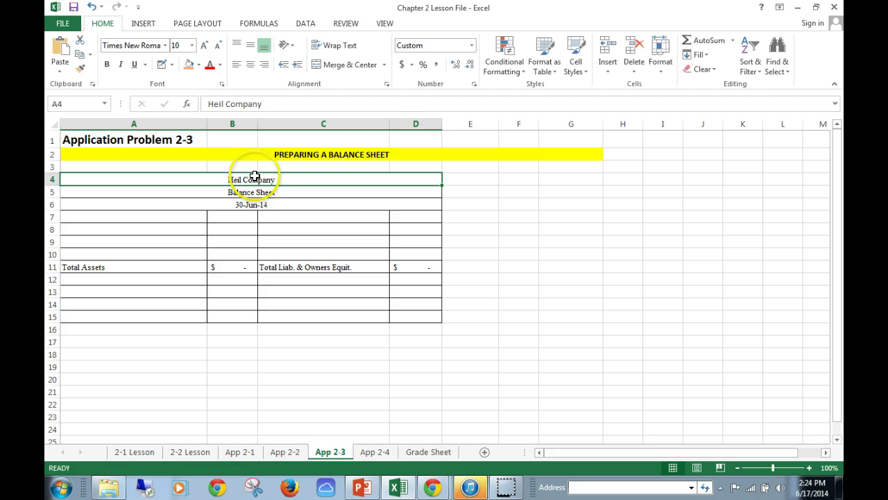
pyautogui.click(188, 64)
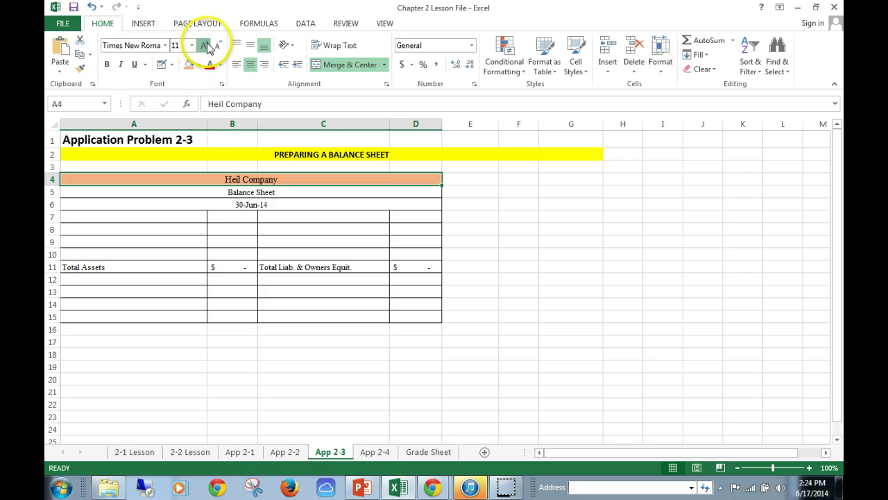
pyautogui.click(204, 45)
pyautogui.click(204, 45)
pyautogui.click(204, 45)
pyautogui.click(204, 45)
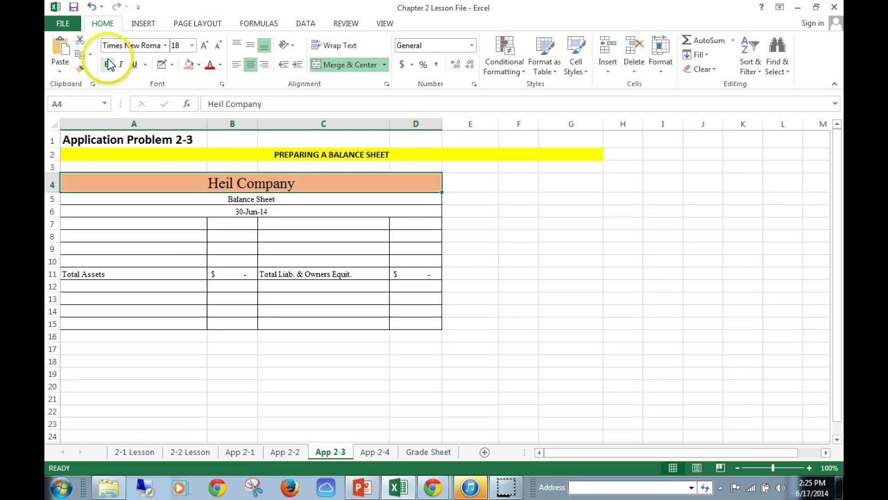
pyautogui.click(108, 65)
pyautogui.moveTo(246, 199); pyautogui.dragTo(239, 211)
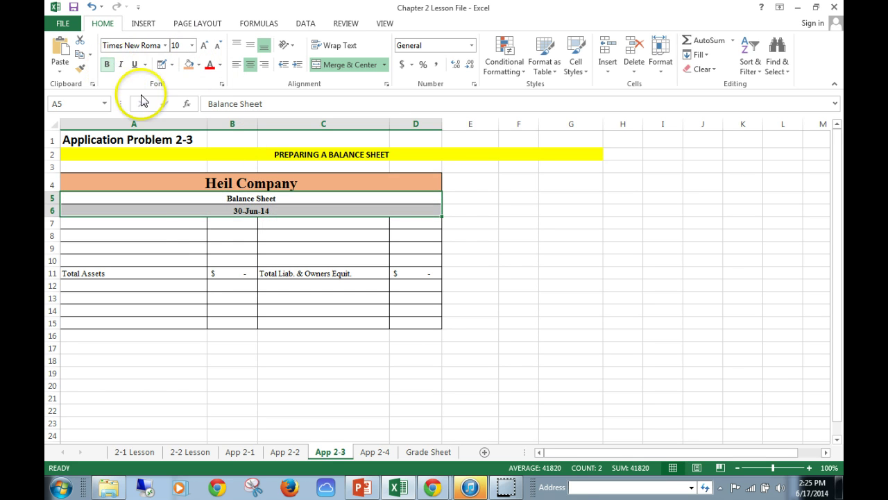
# - Enter the section headings Assets in A7 and Liabilities in C7 of the balance sheet
pyautogui.click(184, 224)
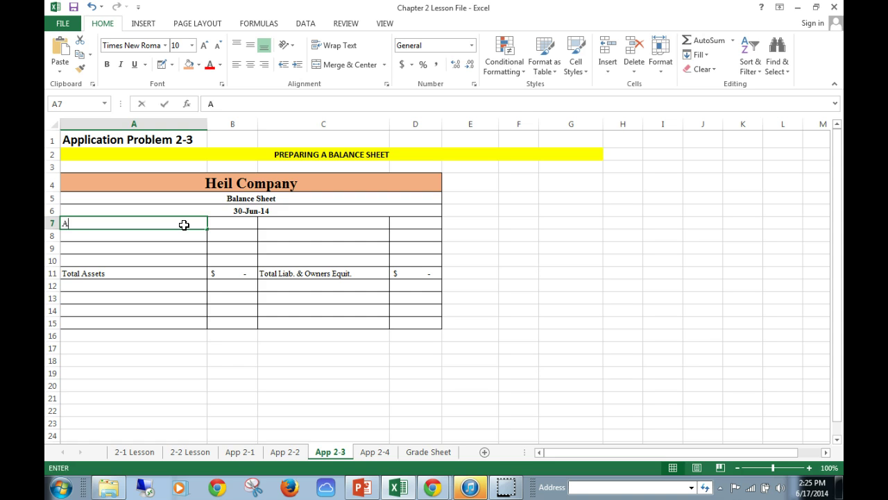
pyautogui.write('Assets')
pyautogui.press('Tab')
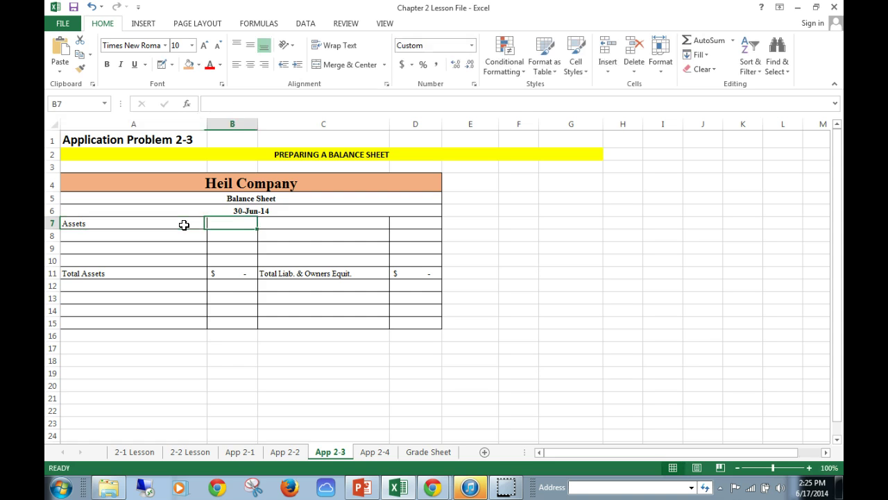
pyautogui.press('Tab')
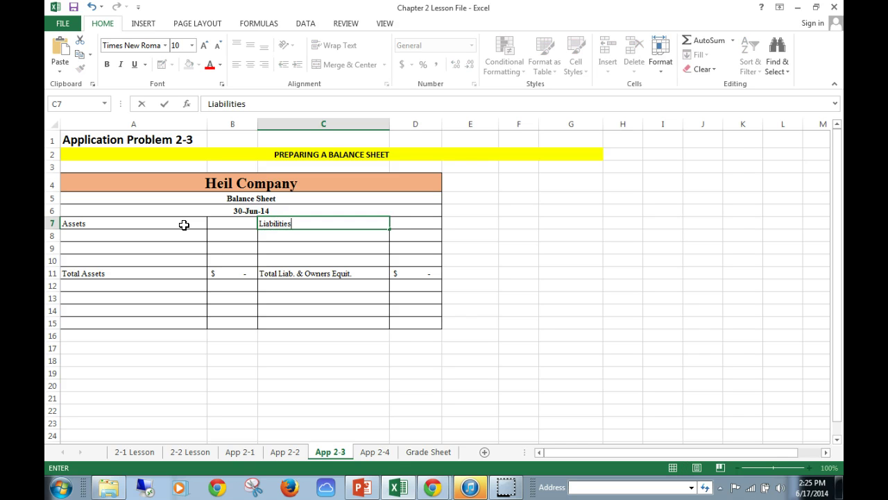
pyautogui.press('Return')
# - Enter the section heading Owners Equity in C9 of the balance sheet
pyautogui.press('Return')
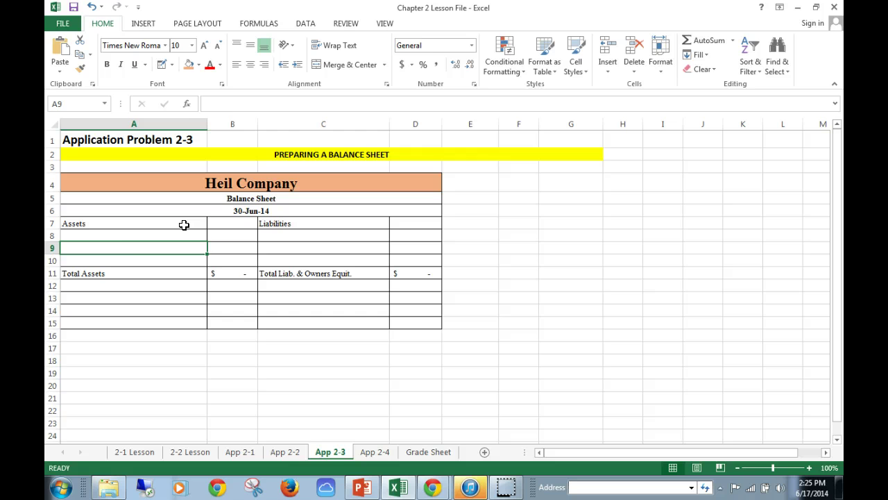
pyautogui.press('Tab')
pyautogui.press('Tab')
pyautogui.write('Ow')
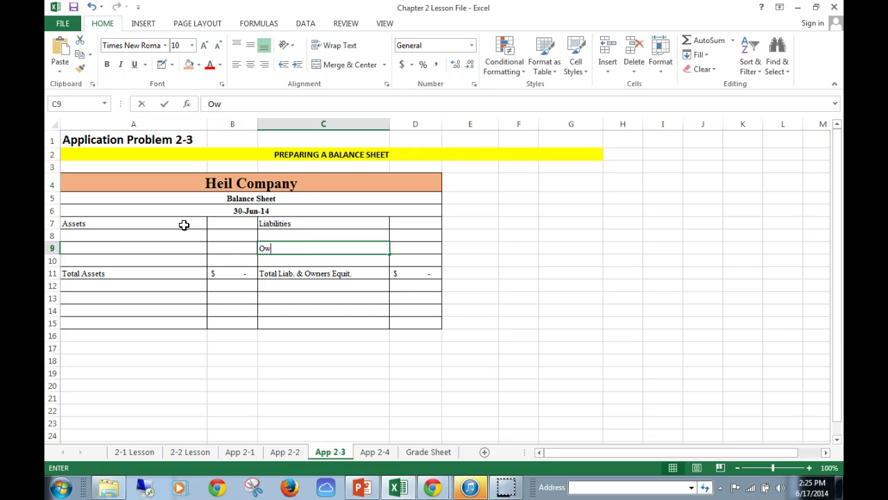
pyautogui.write('ners Equity')
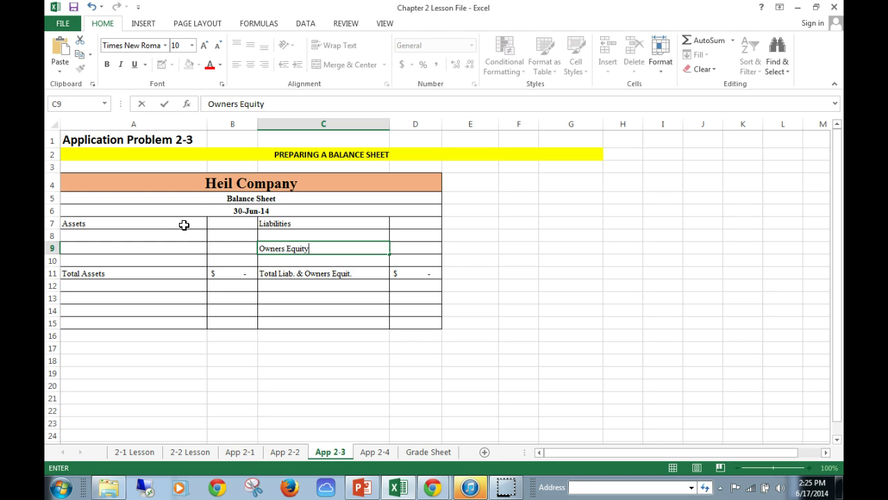
pyautogui.press('Return')
# - Make the Assets heading in A7 bold, centered and size 12
pyautogui.click(160, 221)
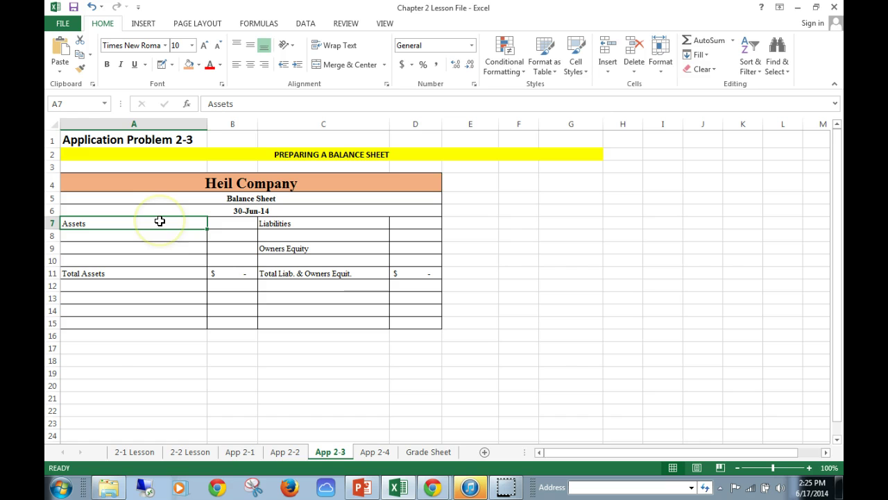
pyautogui.click(106, 63)
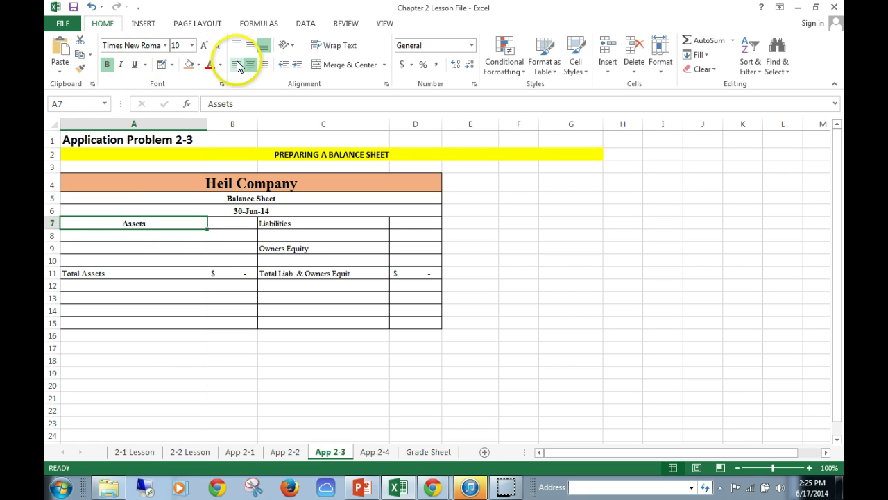
pyautogui.click(202, 44)
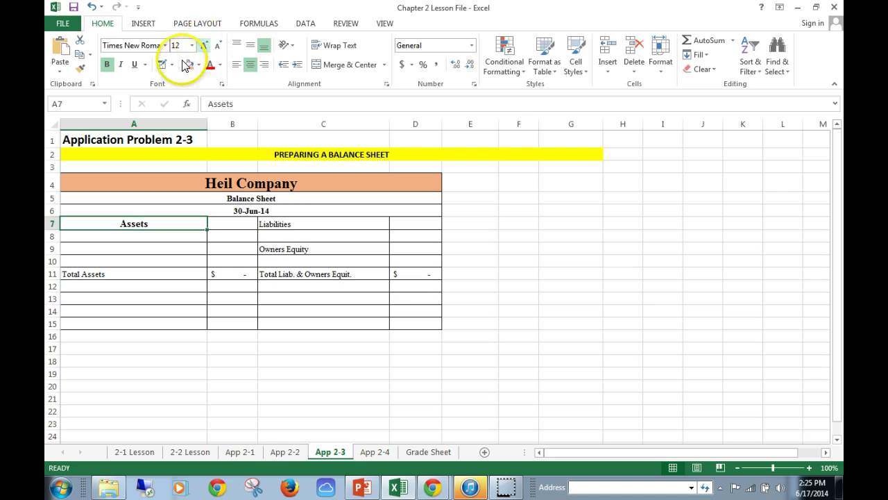
# - Copy the Assets heading's formatting to the Liabilities and Owners Equity headings with Format Painter
pyautogui.click(80, 70)
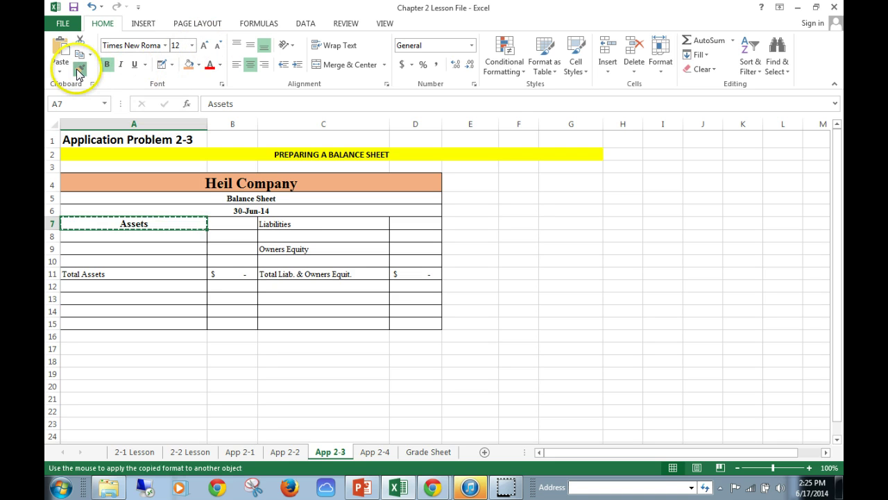
pyautogui.click(292, 223)
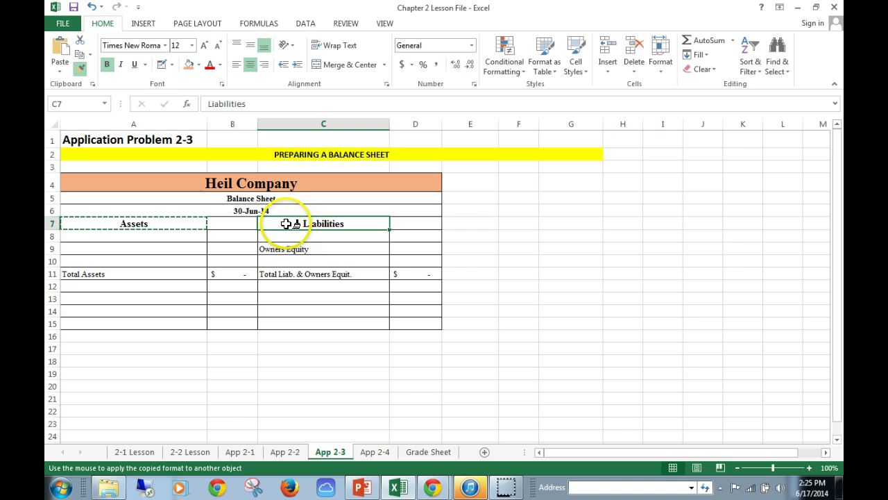
pyautogui.click(285, 250)
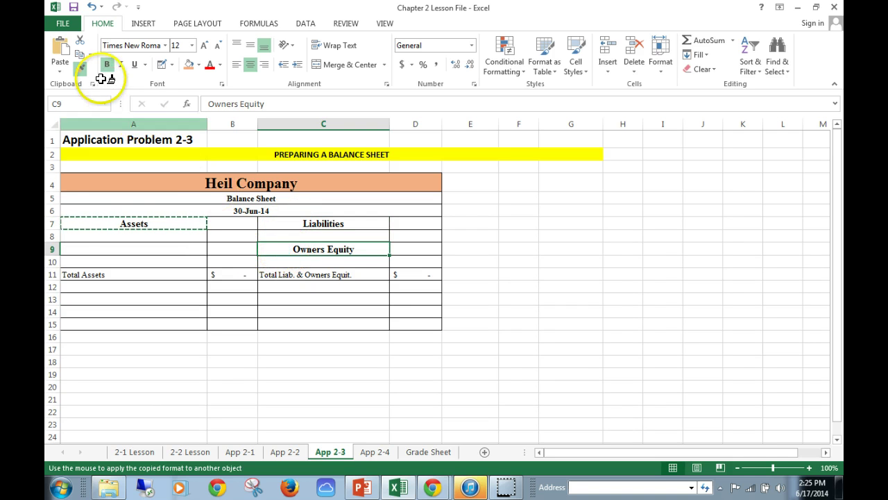
# - Apply a Top and Double Bottom Border to the Total Assets amount in B11 and the Total Liab. & Owners Equit. amount in D11
pyautogui.click(80, 71)
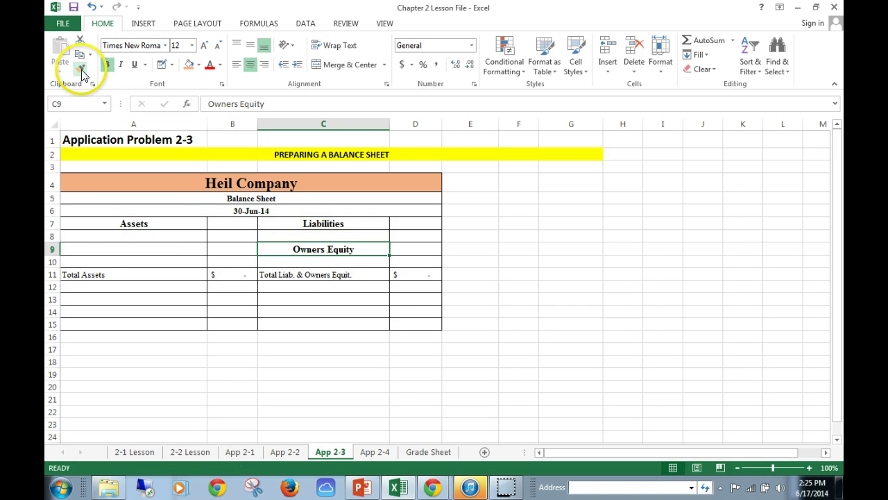
pyautogui.click(564, 335)
pyautogui.click(243, 274)
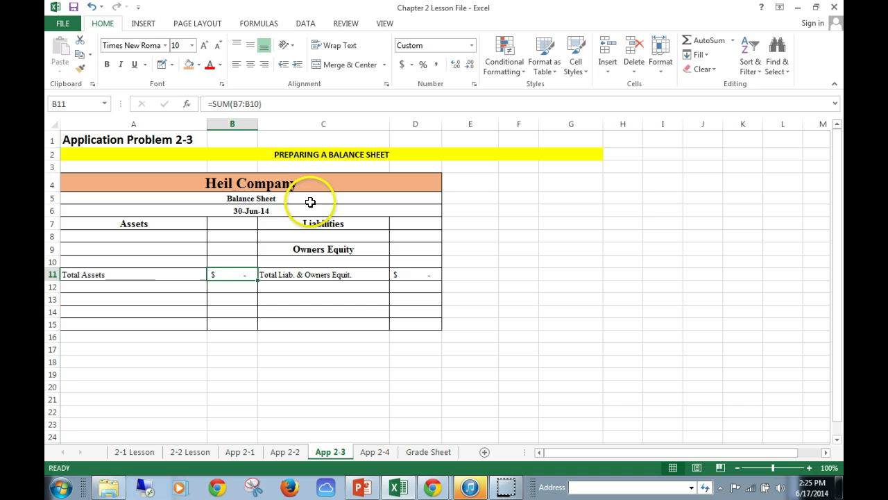
pyautogui.click(172, 65)
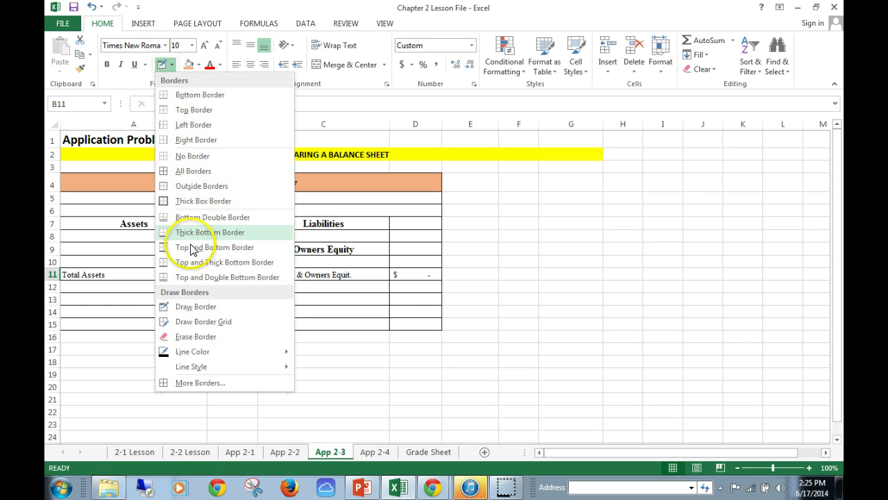
pyautogui.click(203, 277)
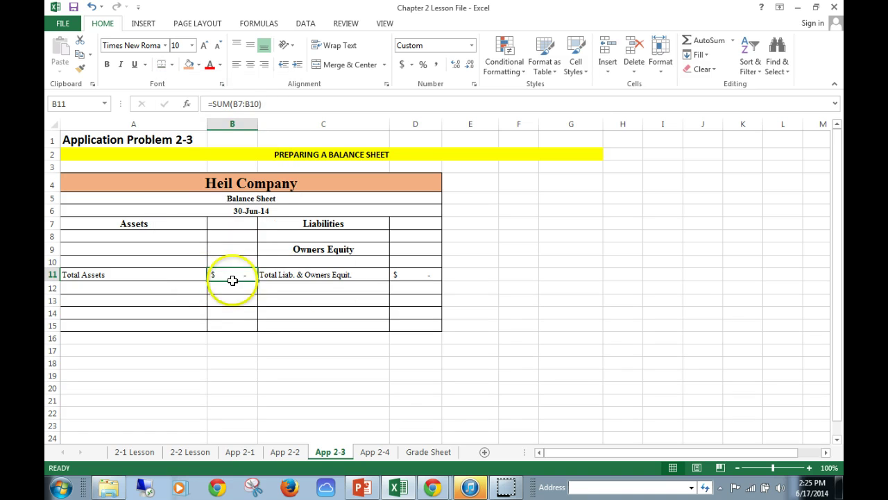
pyautogui.click(411, 276)
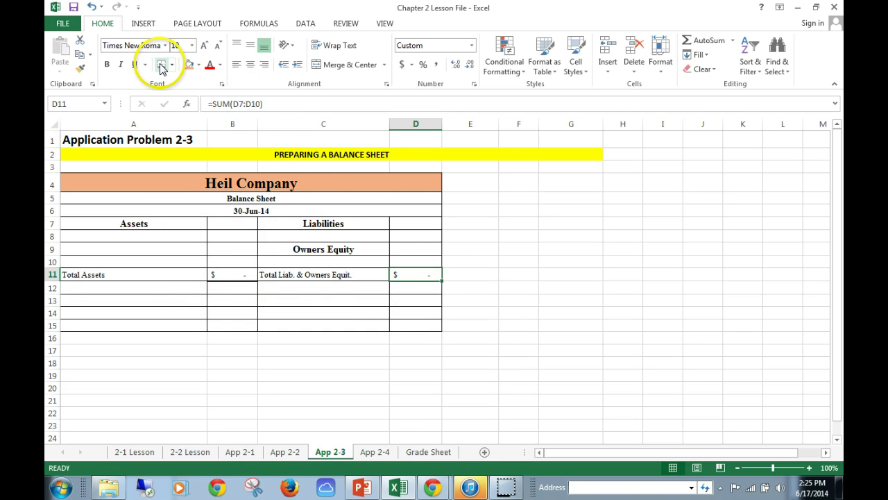
pyautogui.press('Right')
pyautogui.press('Right')
pyautogui.press('Down')
pyautogui.press('Down')
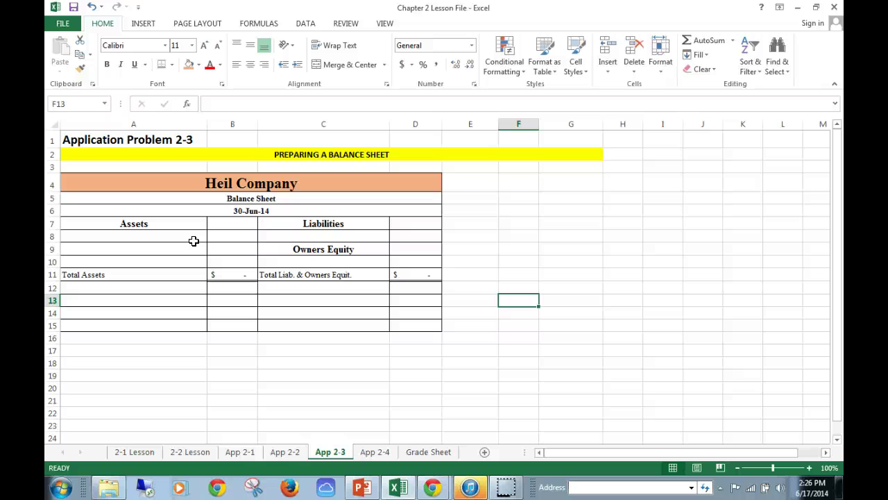
# - Review the Marier Company and Lynum Co. balance sheets on the 2-2 Lesson sheet as models, and return to App 2-3
pyautogui.click(190, 452)
pyautogui.scroll(-6, 241, 322)
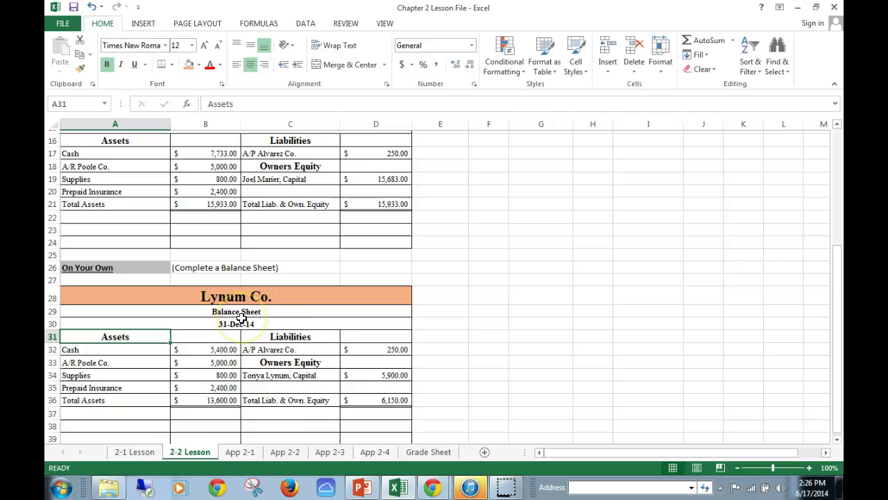
pyautogui.scroll(3, 241, 318)
pyautogui.scroll(3, 242, 318)
pyautogui.scroll(-1, 176, 298)
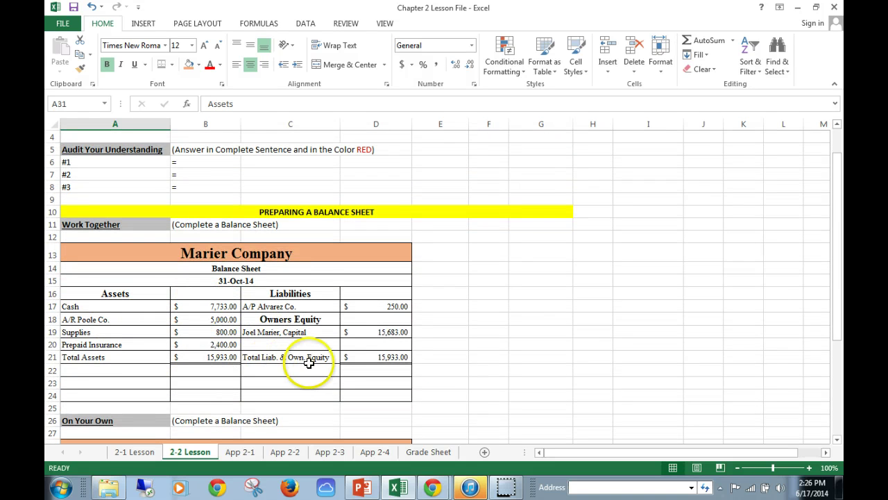
pyautogui.click(329, 452)
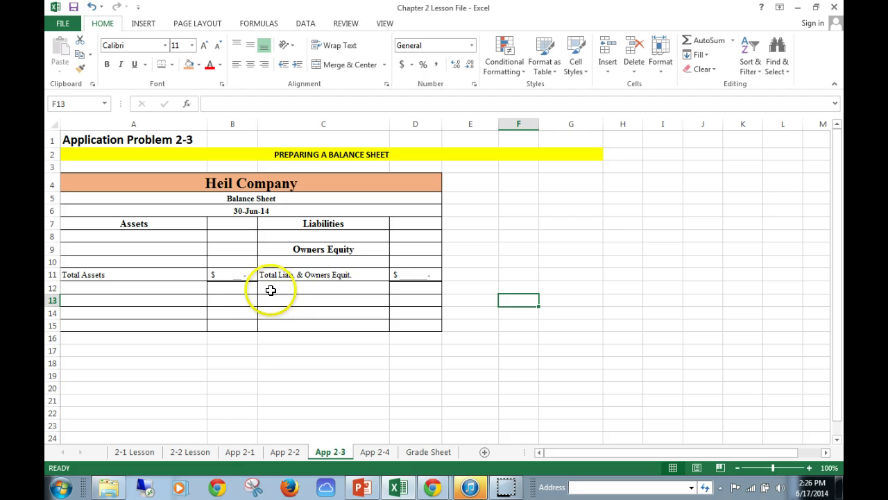
# - Examine the Mastery Problem 2-4 equation table and its final balances on App 2-4, comparing its layout with App 2-2
pyautogui.click(371, 455)
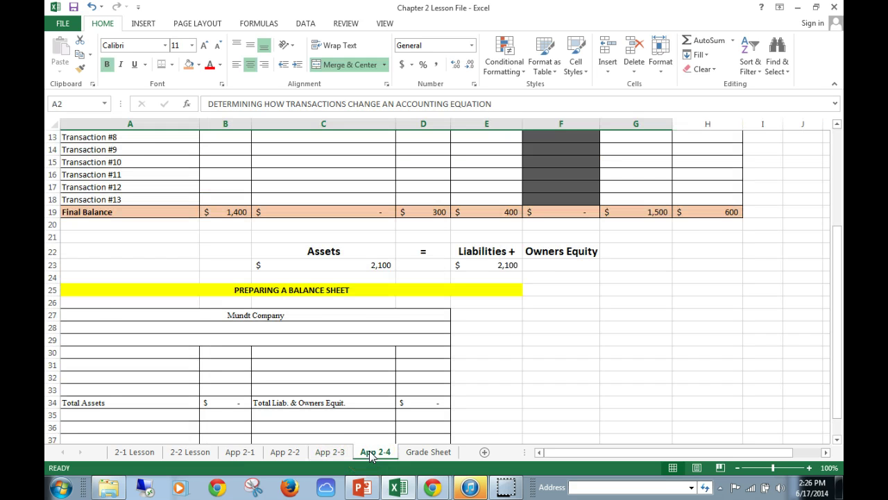
pyautogui.scroll(4, 353, 368)
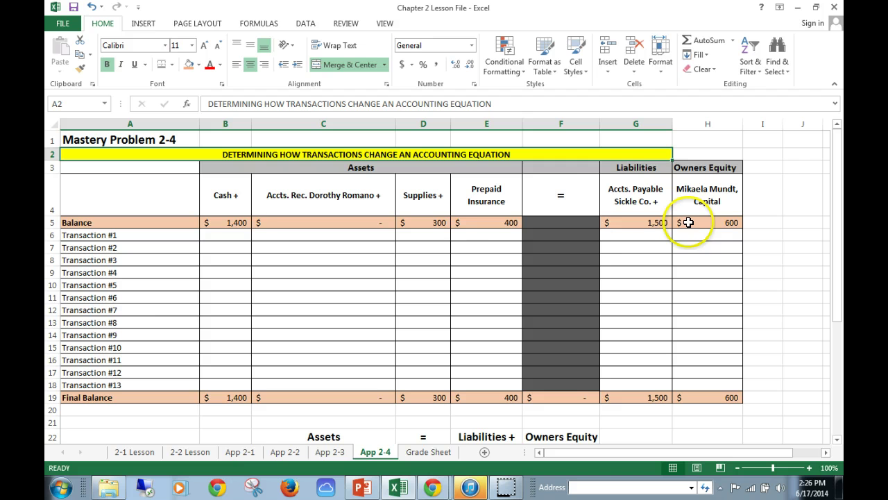
pyautogui.click(246, 455)
pyautogui.click(280, 453)
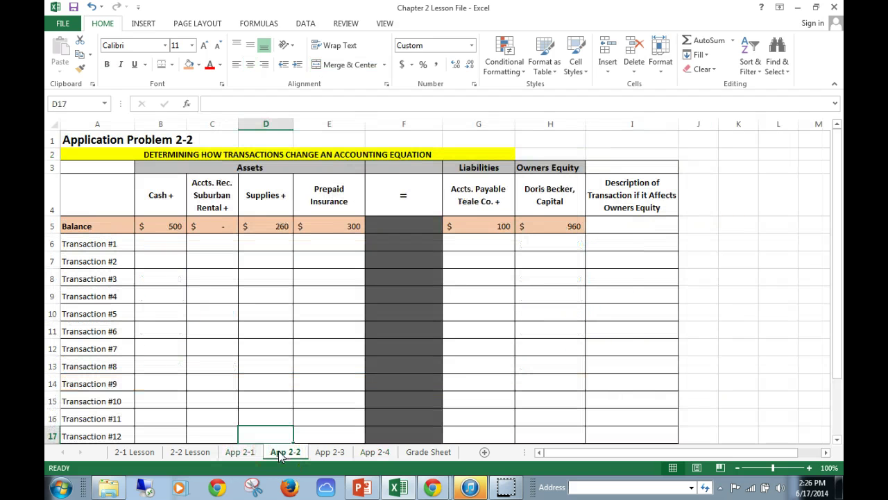
pyautogui.click(395, 454)
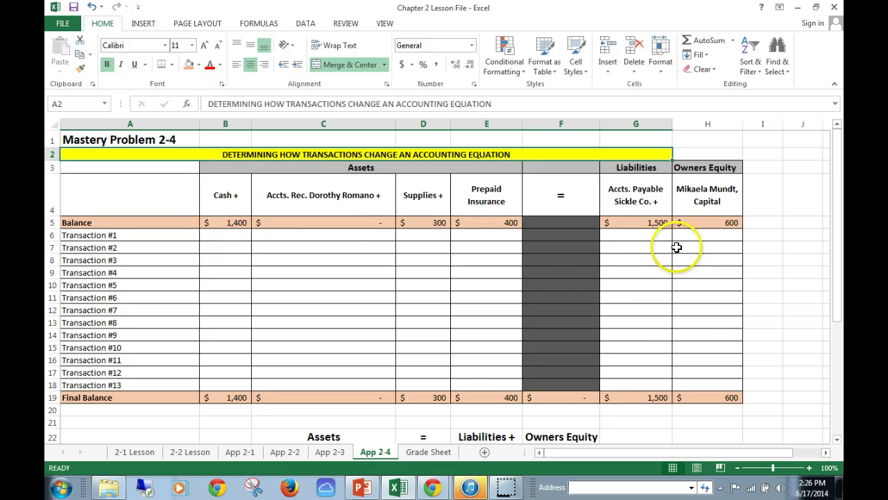
pyautogui.scroll(-2, 437, 348)
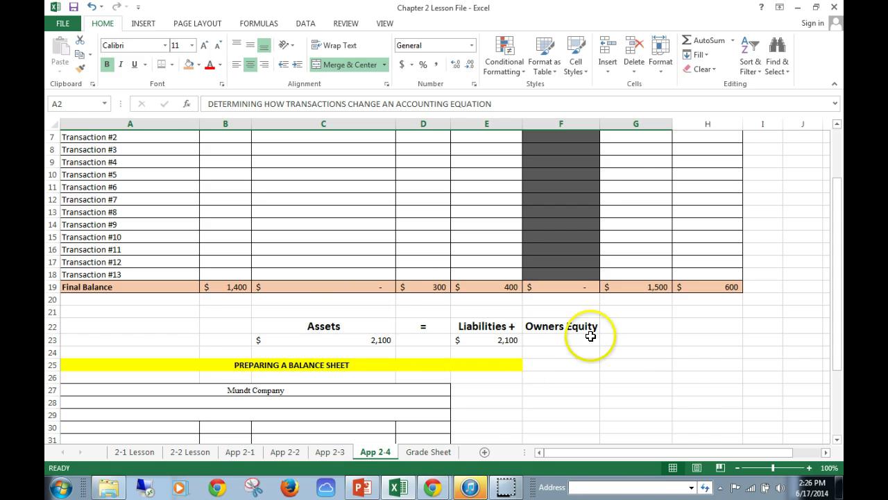
pyautogui.scroll(2, 589, 333)
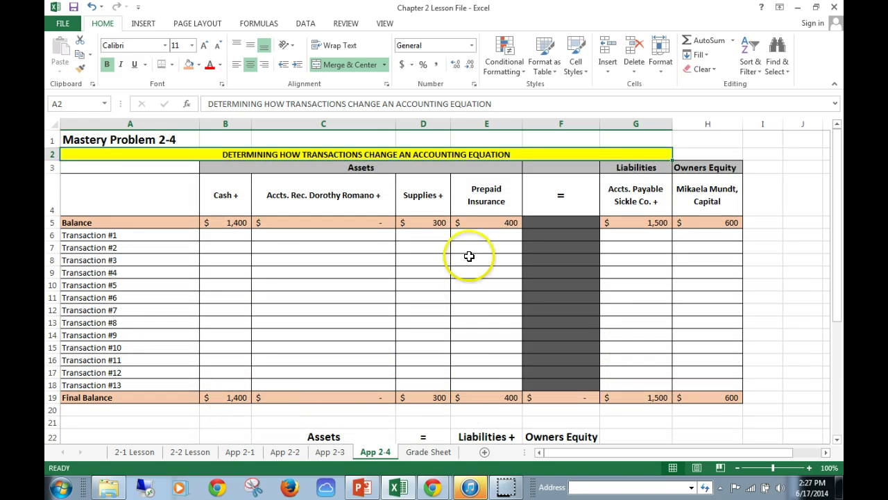
# - Format the Mundt Company title in A27 of App 2-4 as bold, size 16, with an orange fill
pyautogui.scroll(-6, 594, 358)
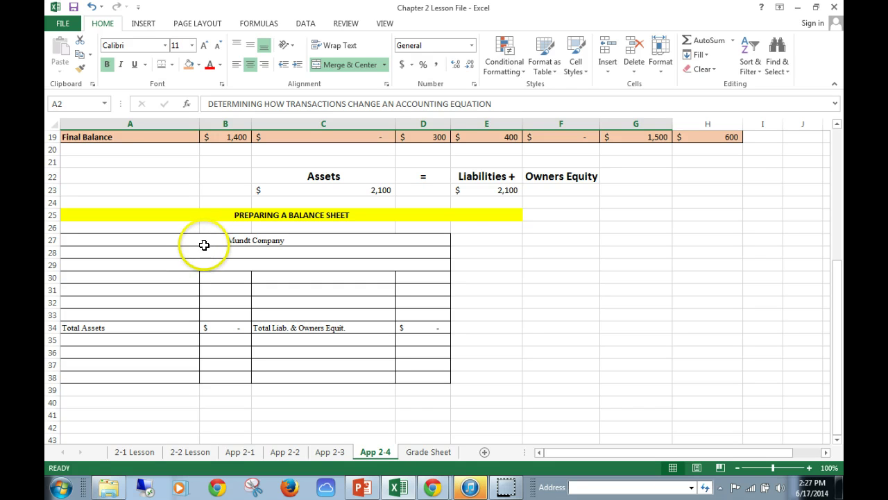
pyautogui.click(231, 243)
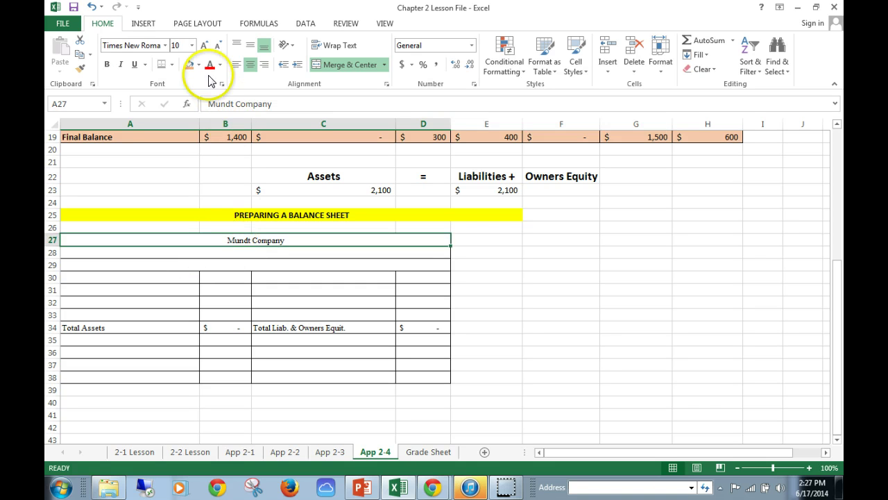
pyautogui.click(203, 45)
pyautogui.click(204, 45)
pyautogui.click(189, 64)
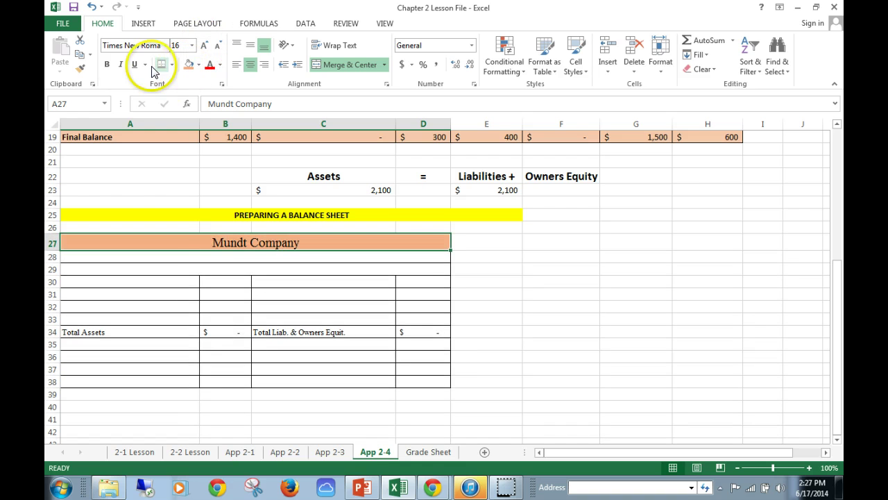
pyautogui.click(107, 64)
pyautogui.click(229, 257)
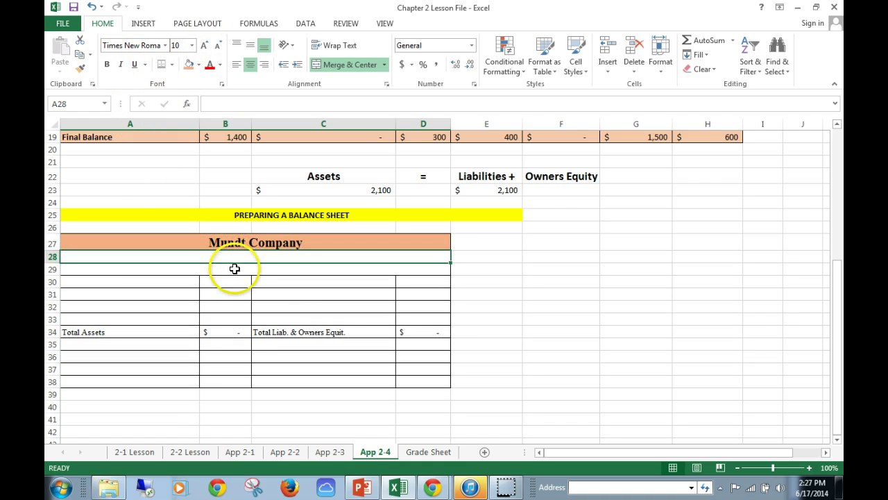
pyautogui.click(233, 269)
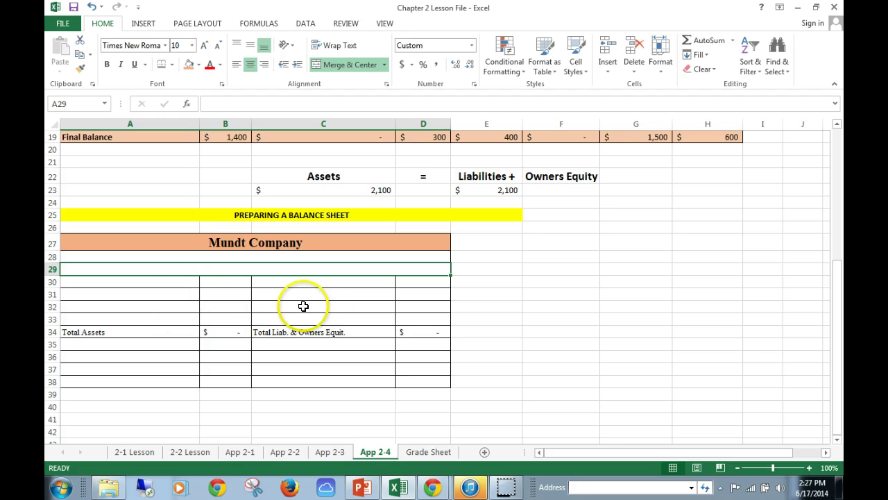
# - Compare the App 2-4 transaction table with the worked App 2-1 equation, and return to the Mundt Company balance sheet
pyautogui.scroll(3, 174, 297)
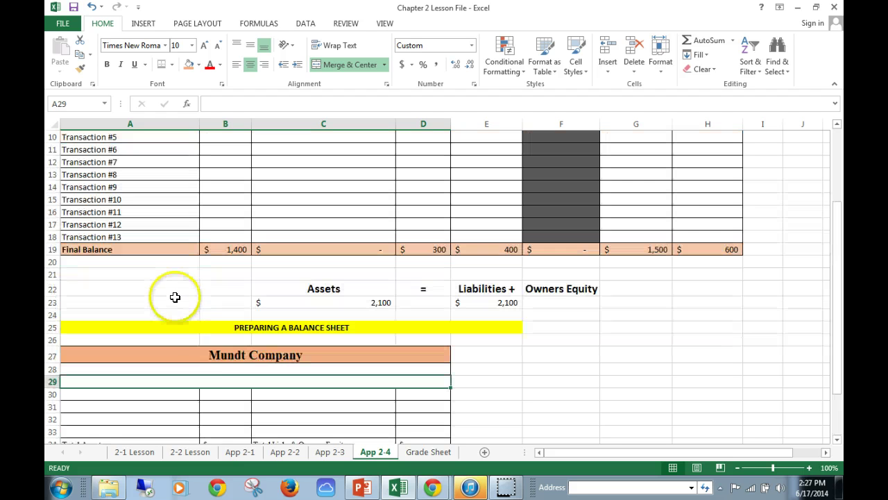
pyautogui.scroll(3, 328, 403)
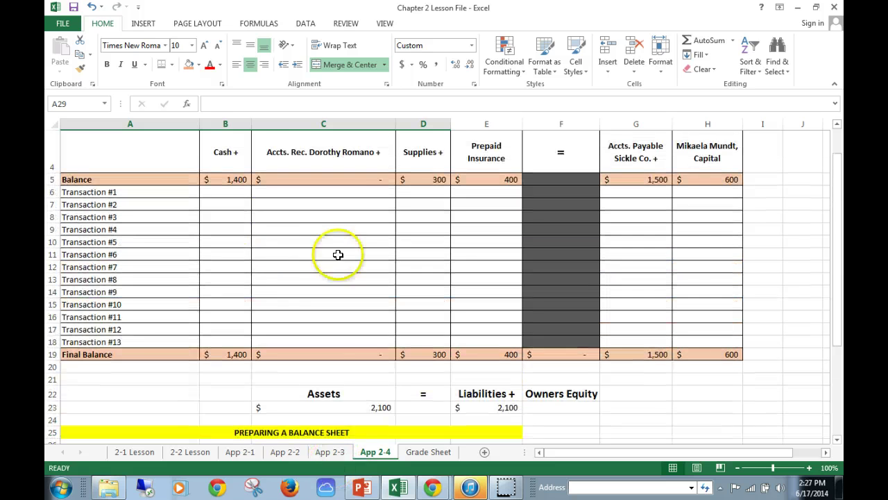
pyautogui.click(244, 455)
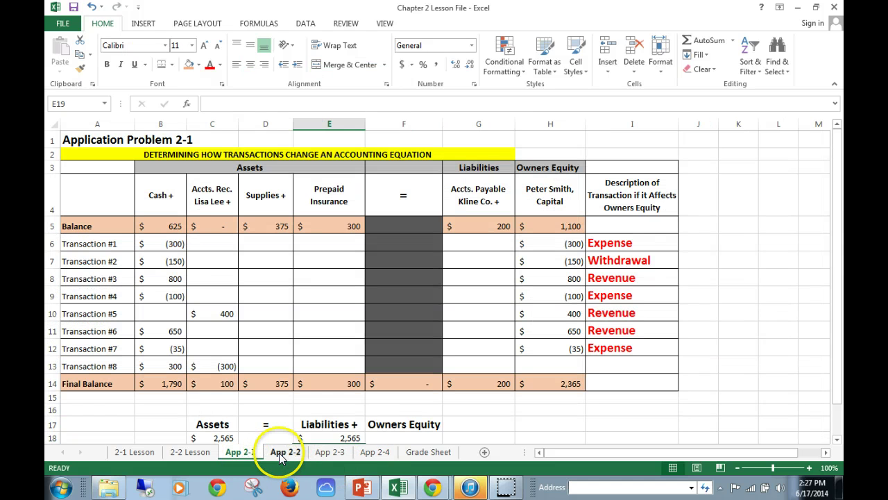
pyautogui.click(376, 452)
pyautogui.scroll(-7, 327, 347)
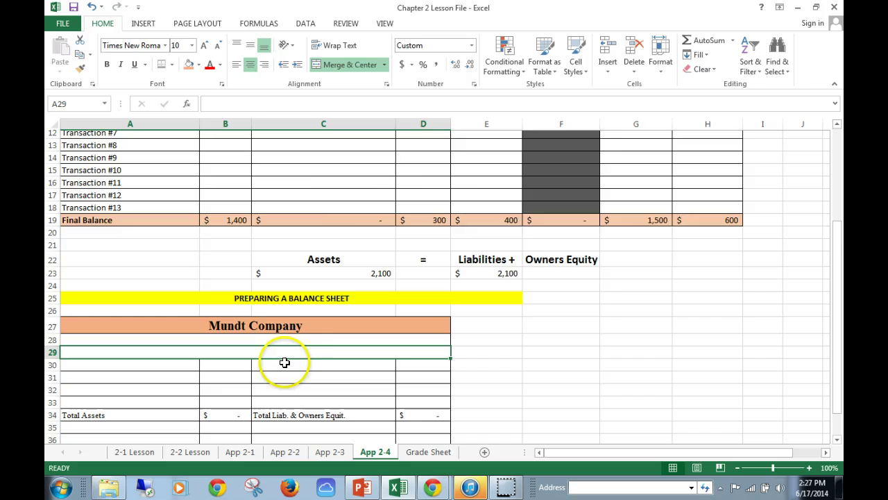
# - Look over the Heil Company sheet on App 2-3 and the example balance sheets on 2-2 Lesson for reference
pyautogui.click(332, 453)
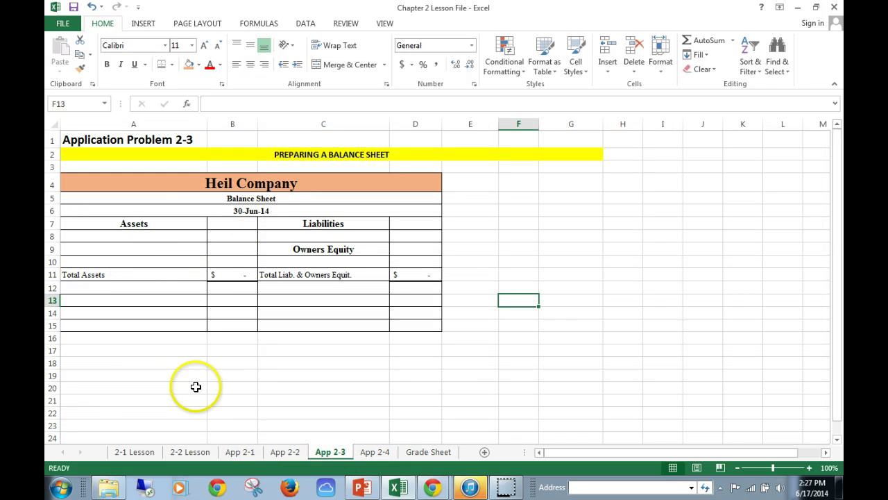
pyautogui.click(197, 451)
pyautogui.scroll(-5, 215, 396)
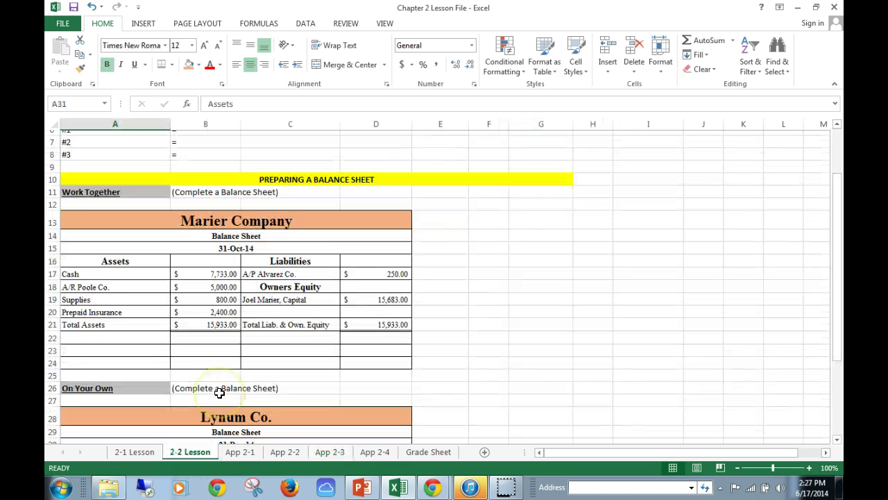
pyautogui.click(139, 451)
pyautogui.click(200, 455)
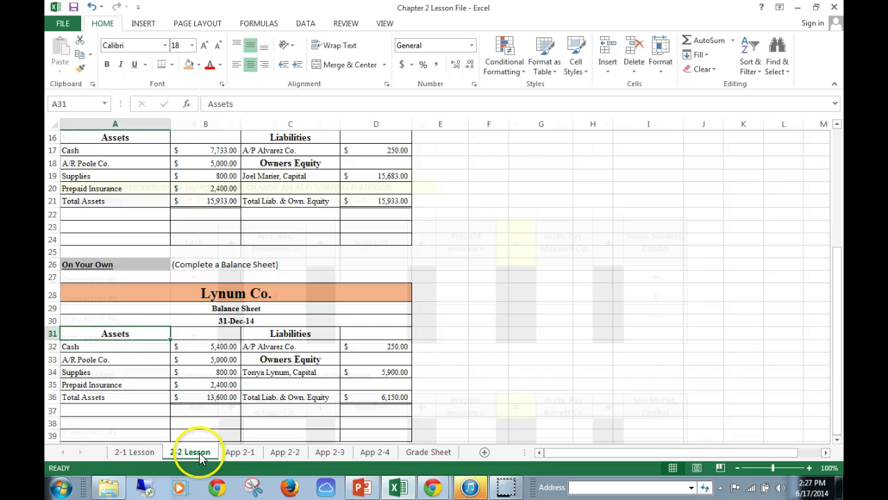
pyautogui.scroll(2, 243, 337)
pyautogui.scroll(-3, 243, 337)
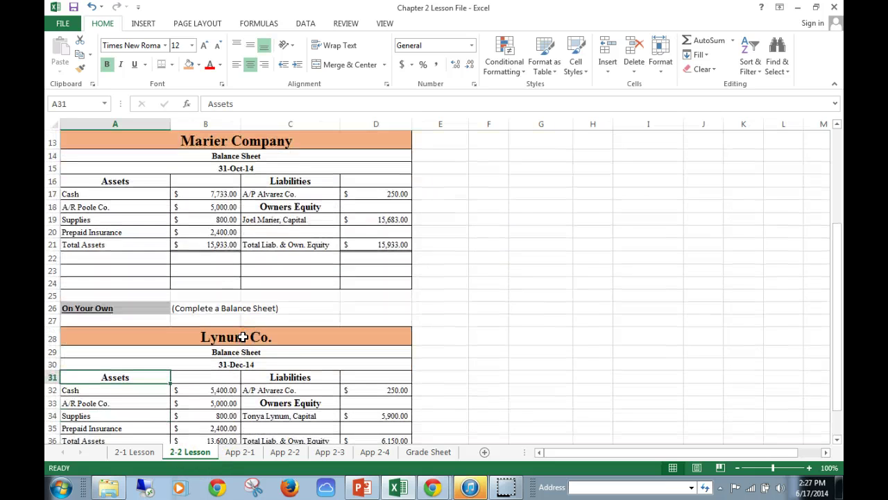
# - Check the Mastery Problem 2-4 table once more, and read the rubrics, time allotted and submission instructions on the Grade Sheet
pyautogui.click(386, 455)
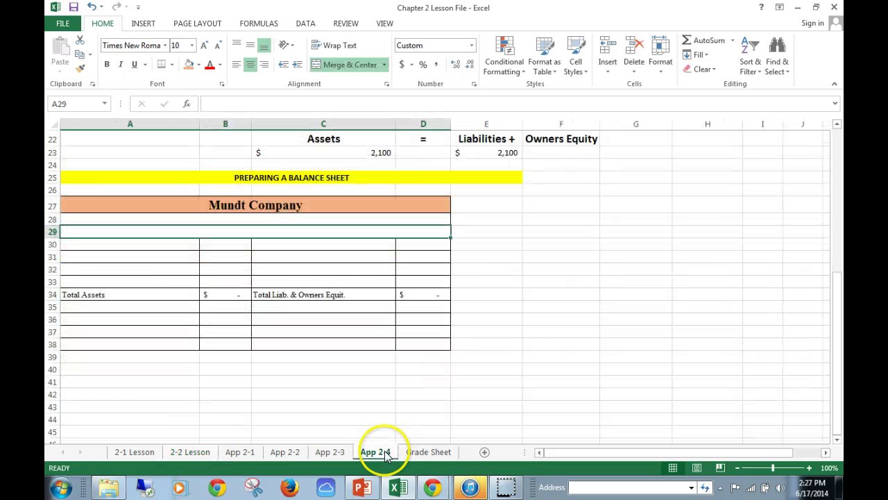
pyautogui.scroll(8, 366, 387)
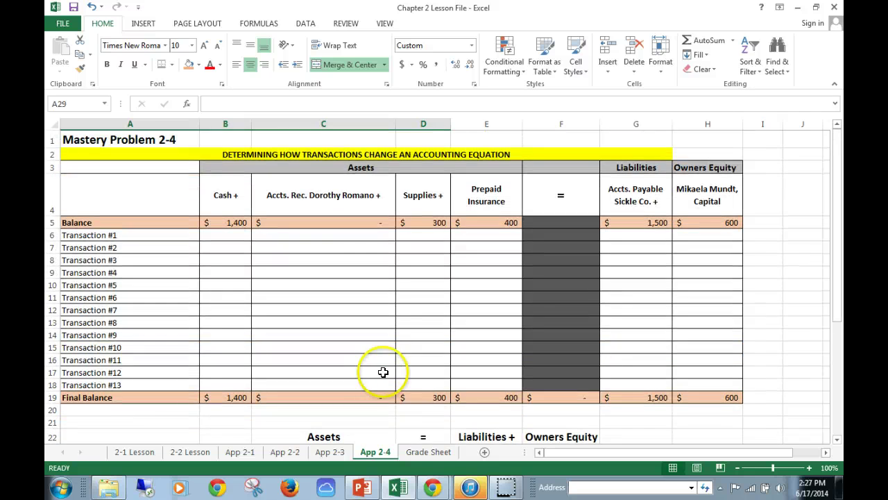
pyautogui.click(428, 452)
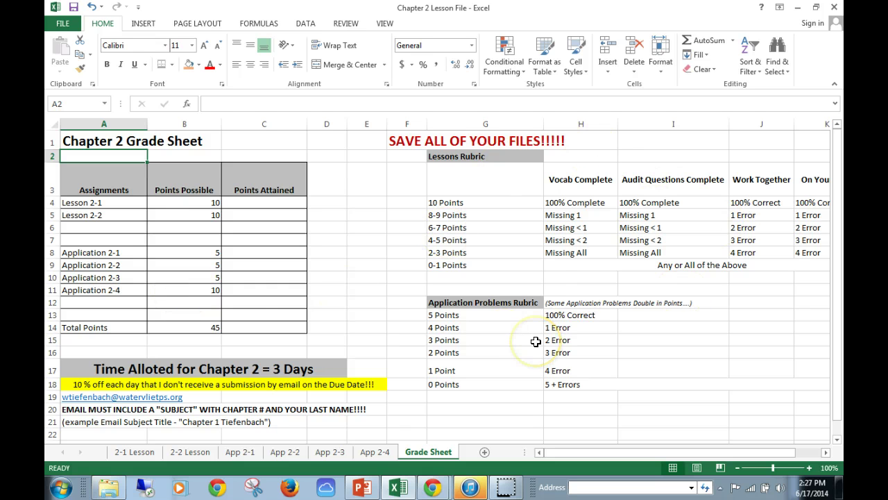
pyautogui.scroll(-2, 526, 341)
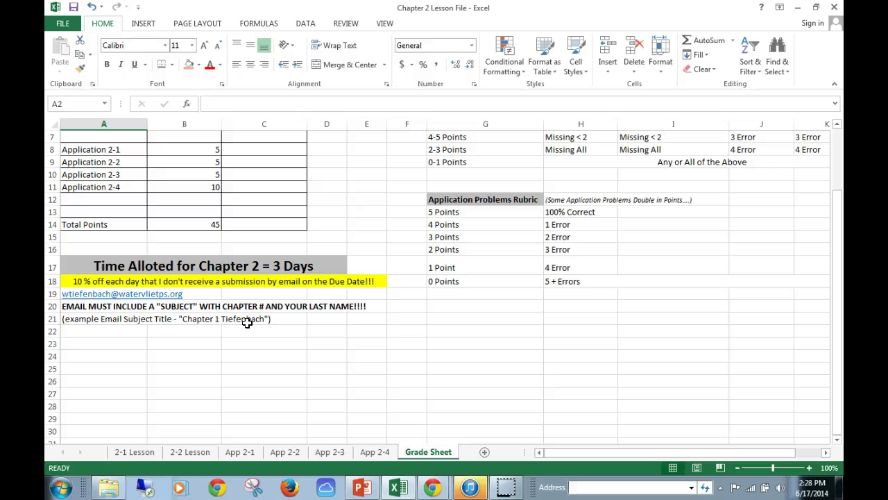
# - Look back through the application and lesson sheets to the terms and audit questions at the start of 2-1 Lesson
pyautogui.click(276, 452)
pyautogui.click(239, 452)
pyautogui.click(190, 452)
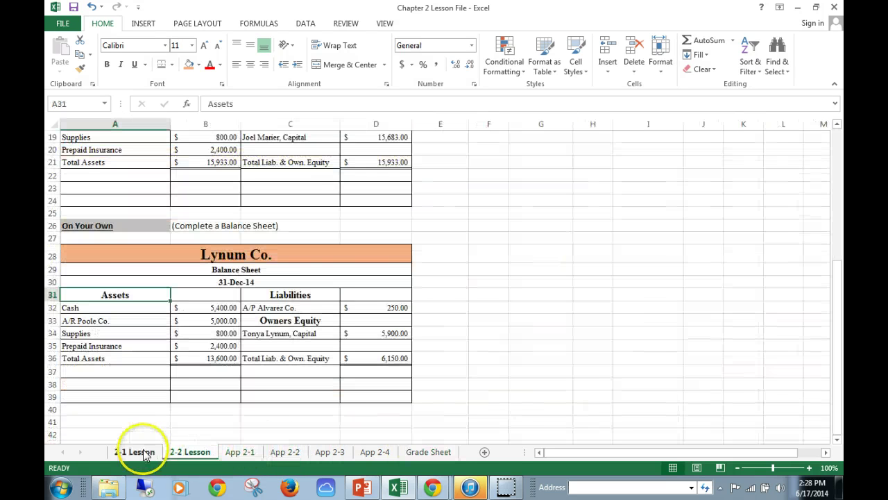
pyautogui.click(134, 452)
pyautogui.scroll(3, 210, 358)
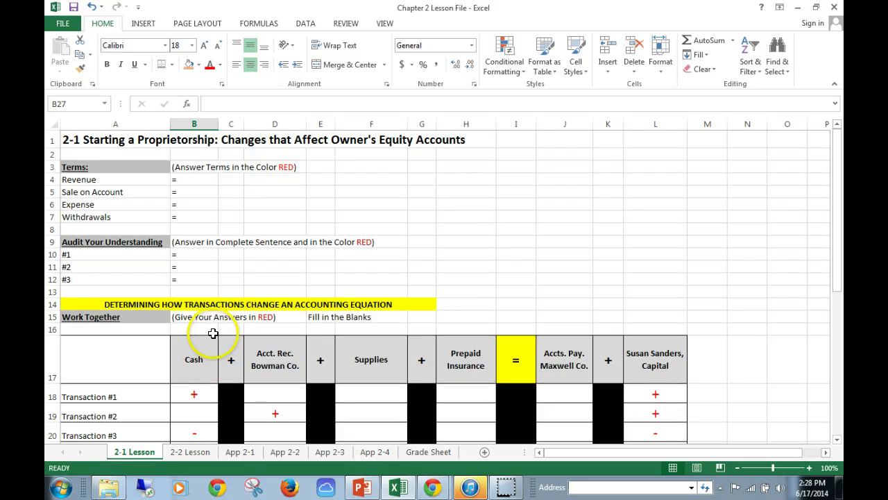